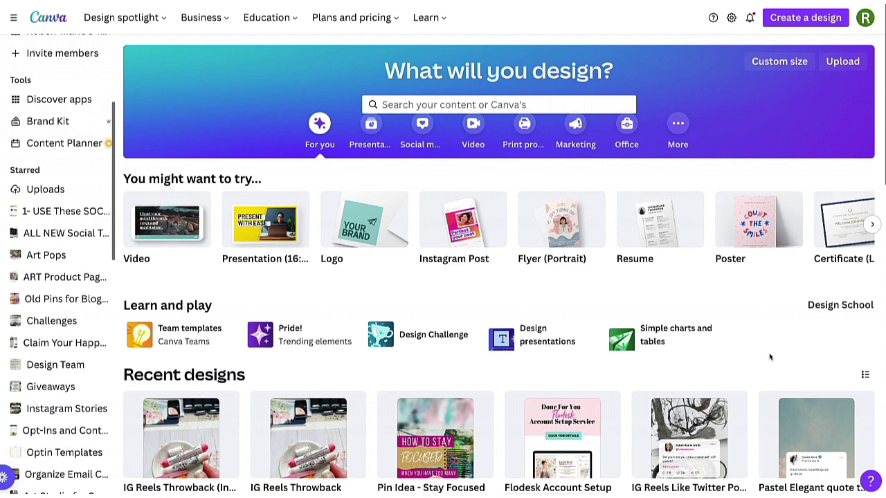
# Create a new blank Instagram Reel design at 1080 × 1920 px
pyautogui.click(797, 21)
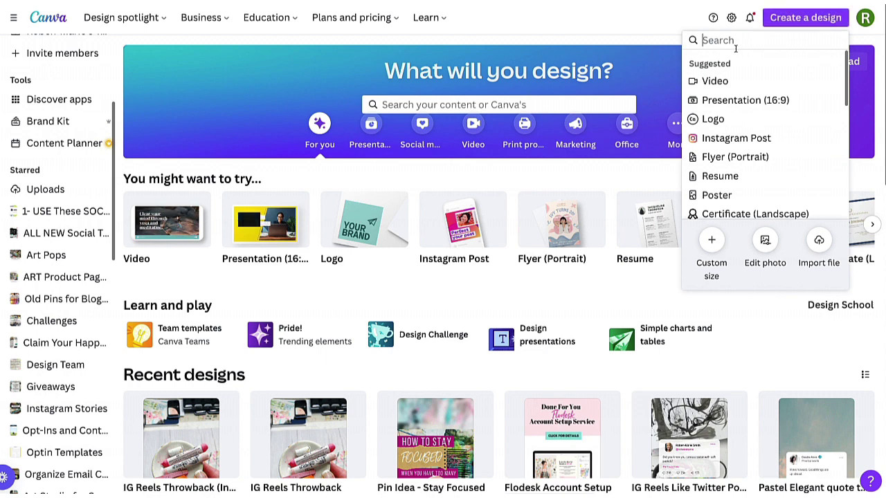
pyautogui.write('reel')
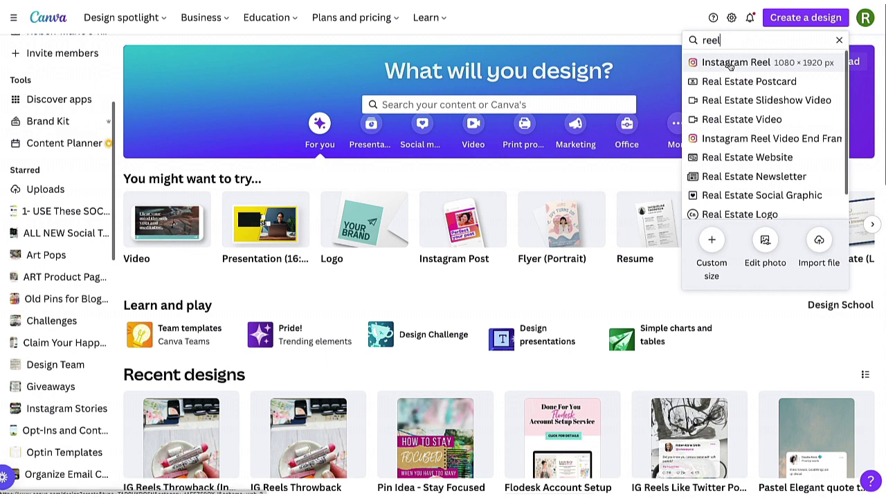
pyautogui.click(718, 64)
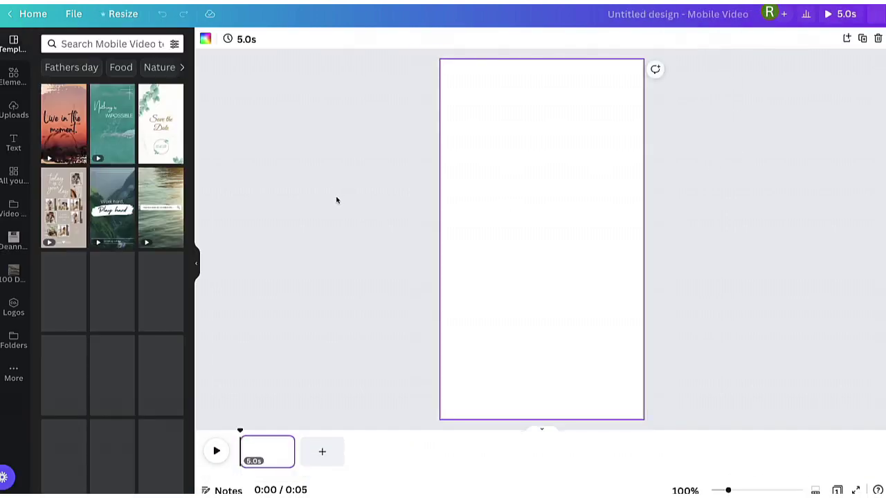
# Show the uploaded images and rename the design "IG Reel MTU Sample"
pyautogui.click(15, 109)
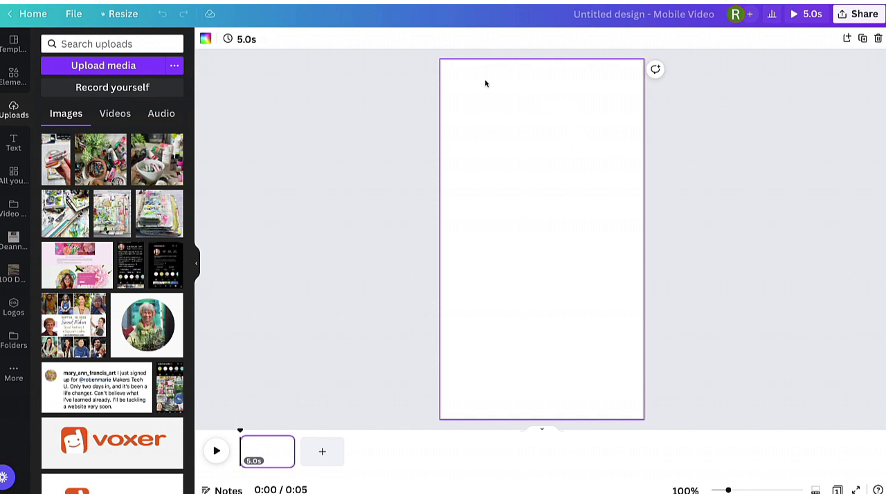
pyautogui.click(623, 8)
pyautogui.press('BackSpace')
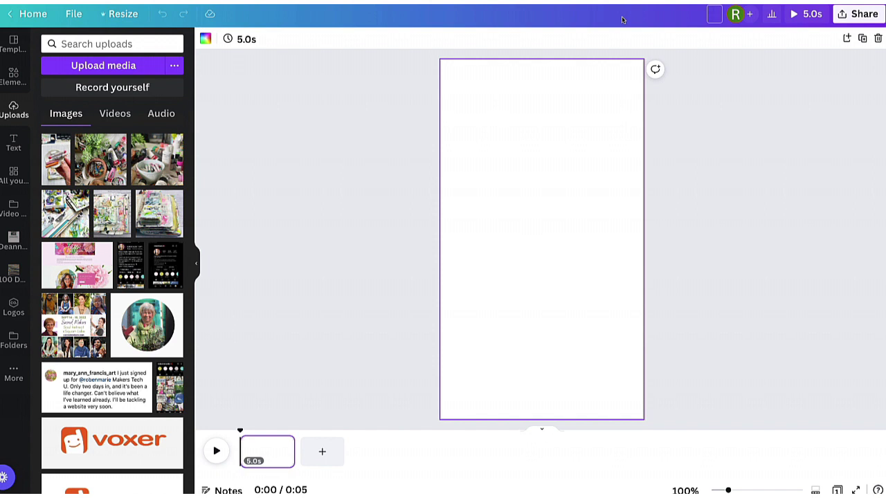
pyautogui.write('IG Reel MT')
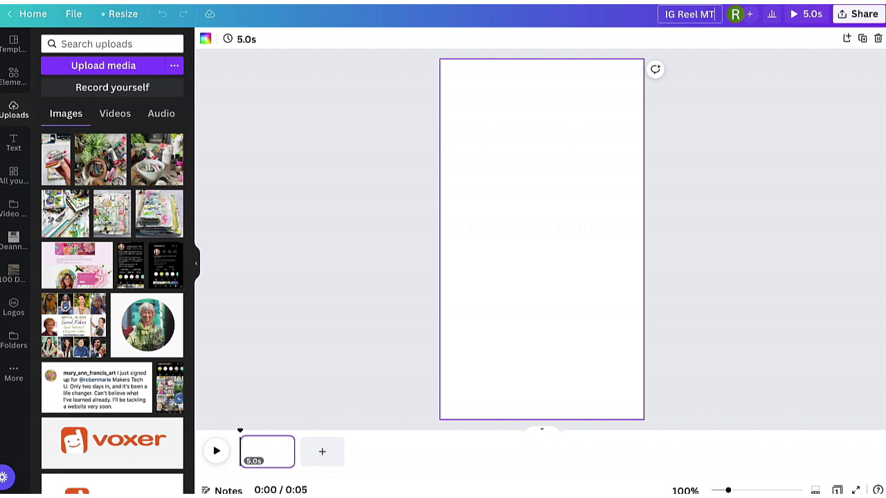
pyautogui.write('U Sample')
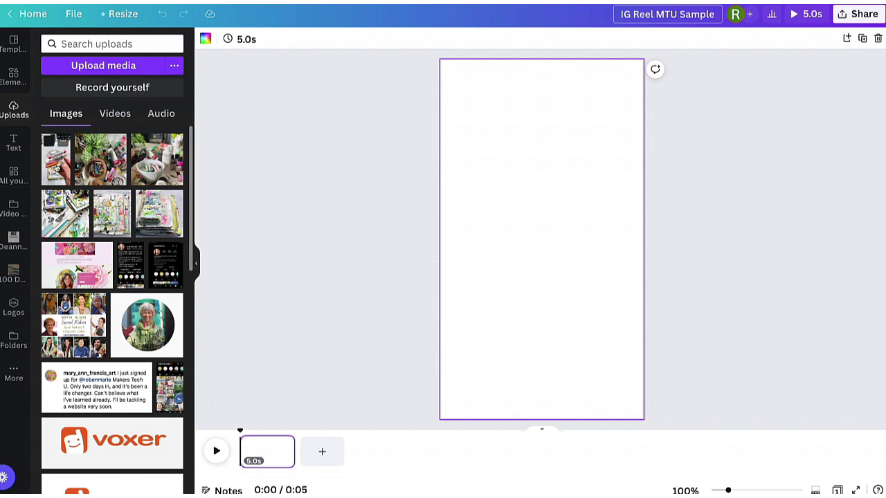
# Add the uploaded photo of a hand holding a dish of pastels to the first page and set it as the background
pyautogui.click(48, 170)
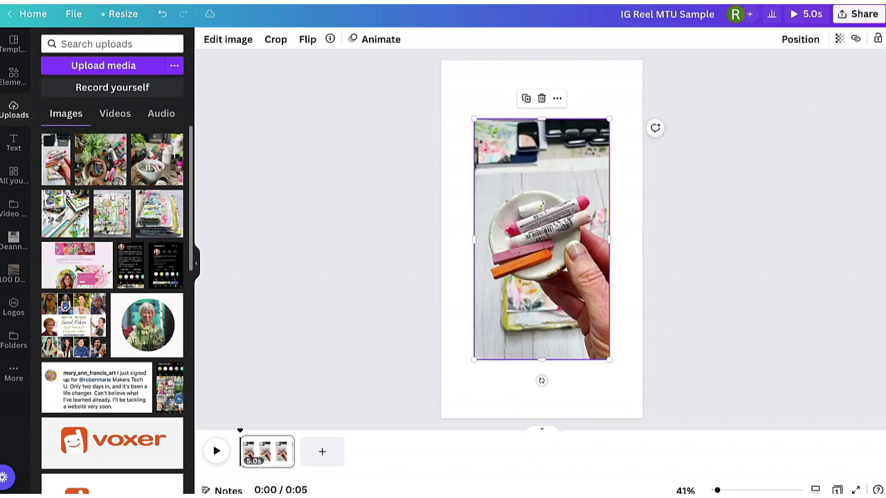
pyautogui.rightClick(534, 251)
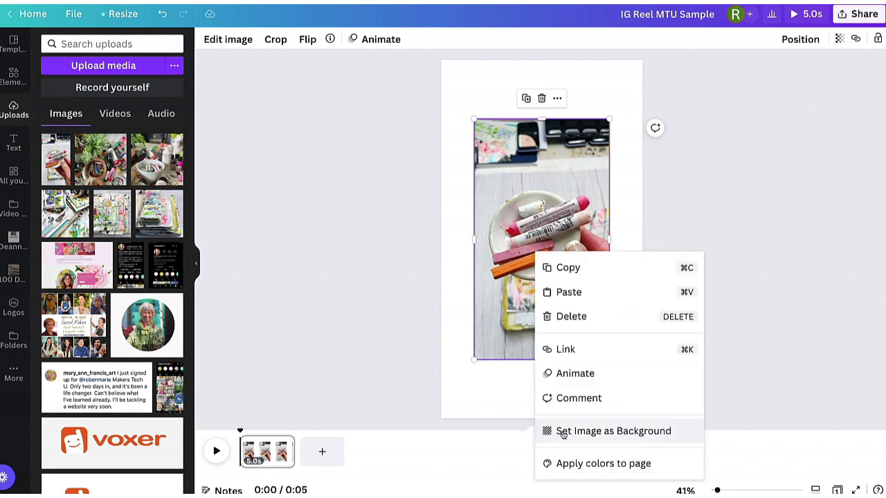
pyautogui.click(591, 430)
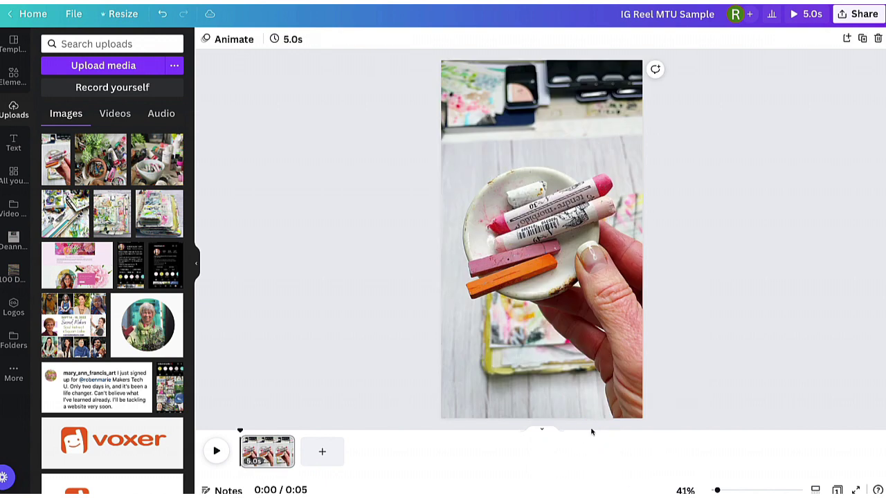
pyautogui.doubleClick(562, 332)
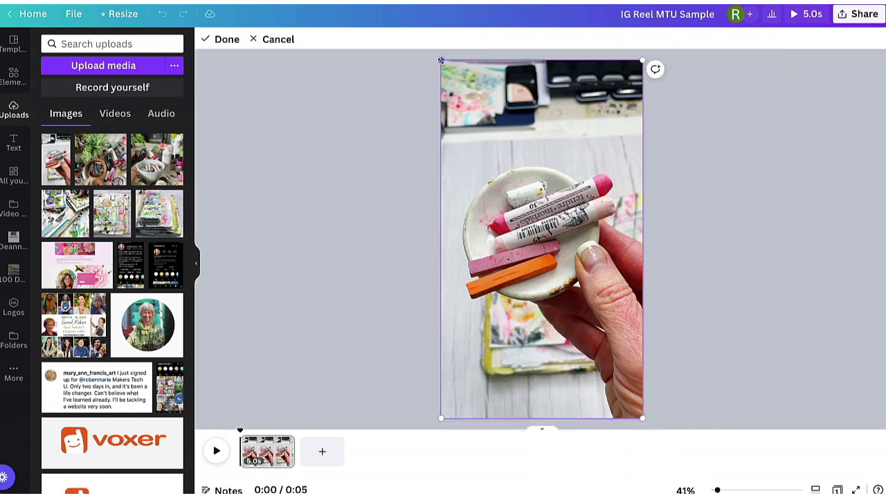
pyautogui.click(730, 217)
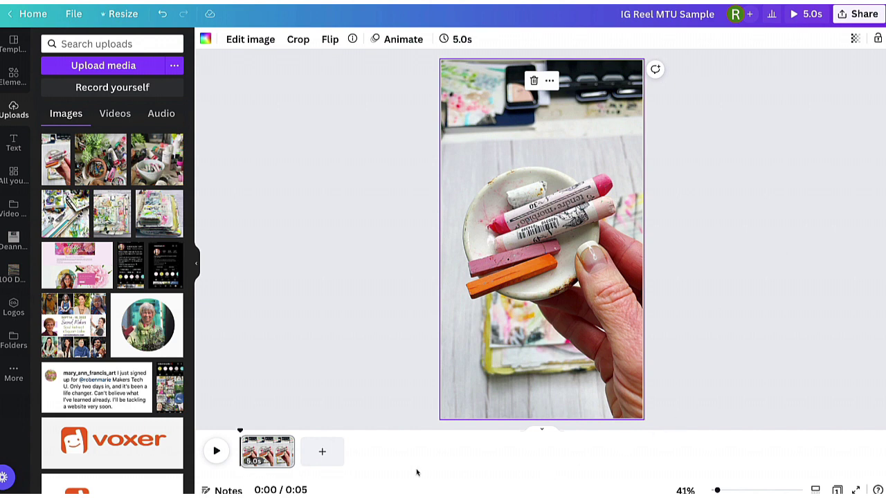
# Add two blank pages and set the uploaded fern and wooden bowl photo as the second page's background
pyautogui.click(323, 453)
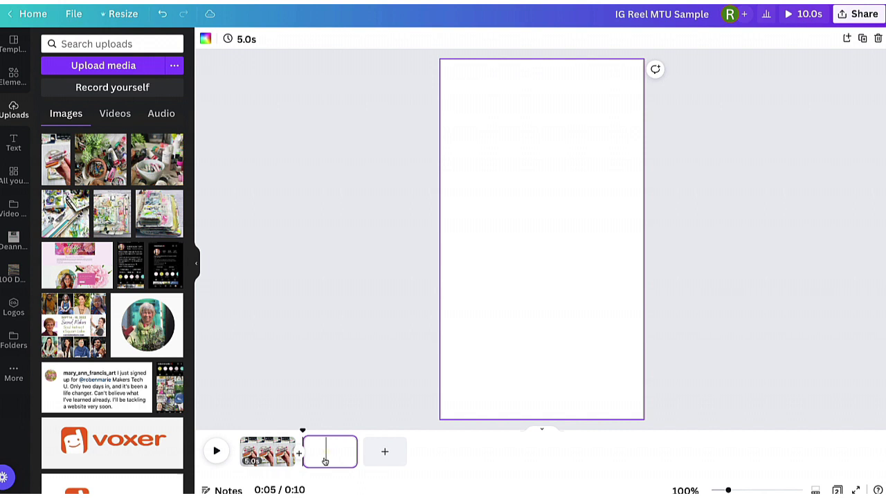
pyautogui.click(374, 456)
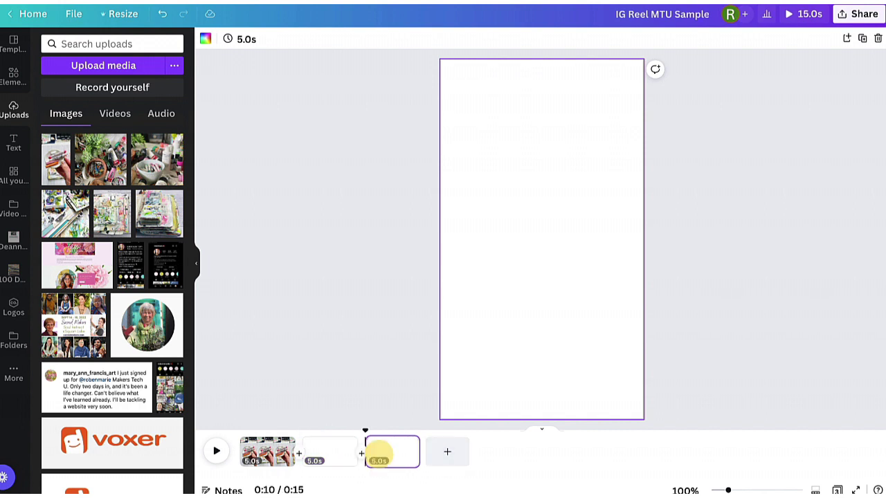
pyautogui.click(335, 451)
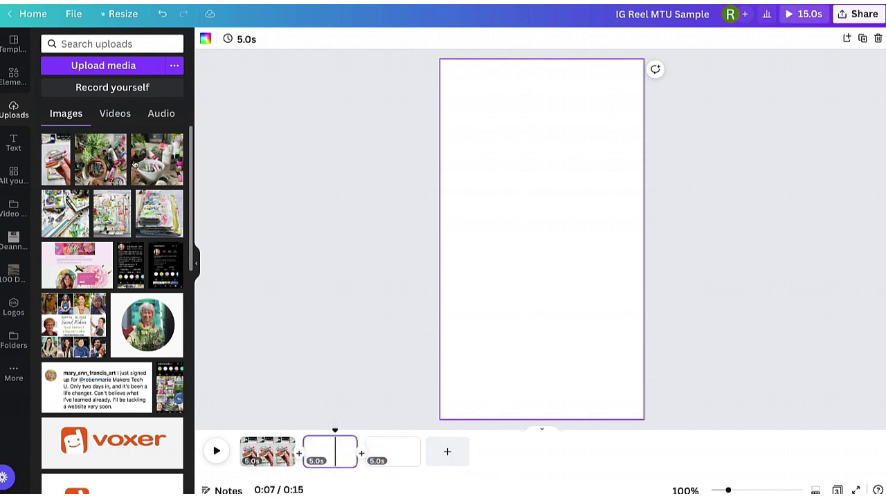
pyautogui.click(105, 165)
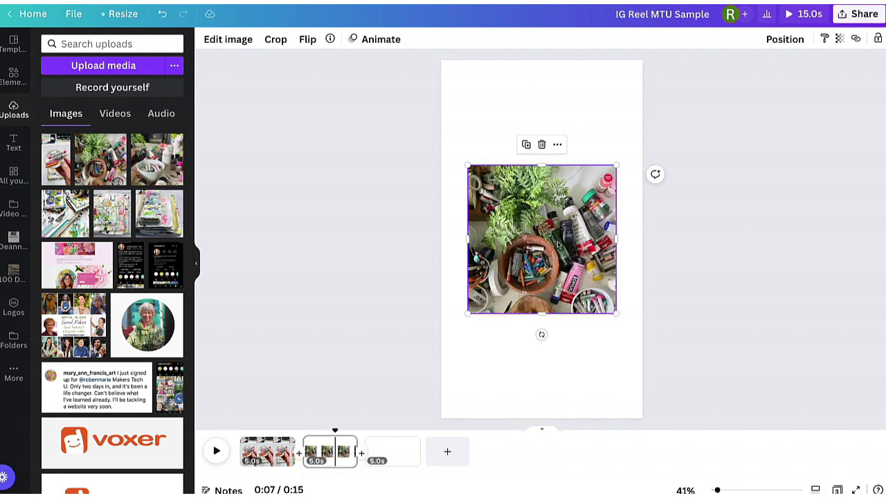
pyautogui.rightClick(558, 242)
pyautogui.click(622, 421)
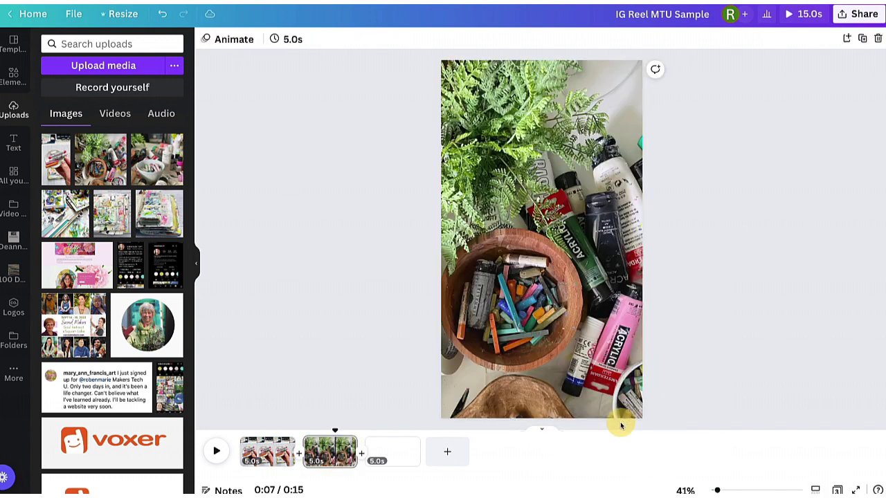
# Add the uploaded photo of the white bowl of pastels to the third page and set it as the background
pyautogui.click(391, 451)
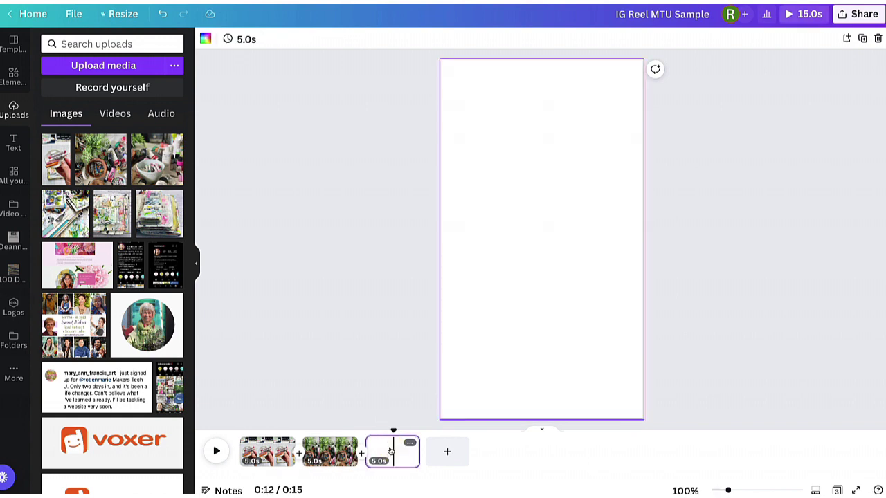
pyautogui.click(166, 163)
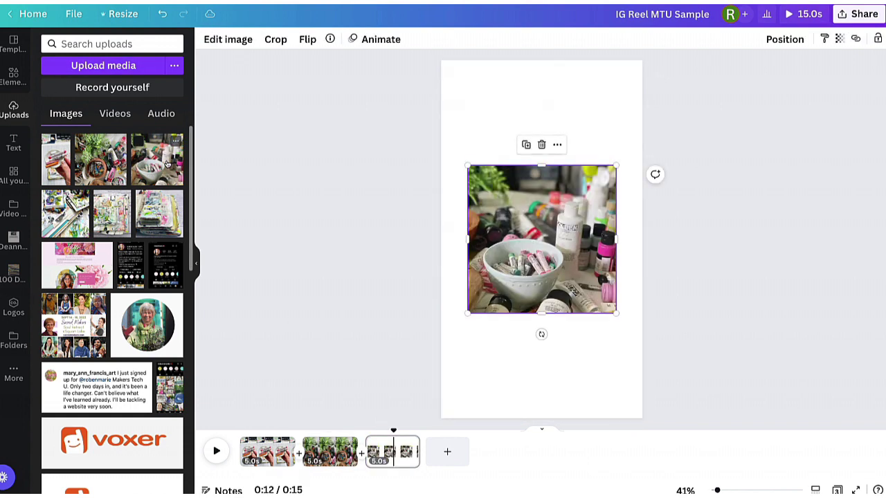
pyautogui.rightClick(548, 271)
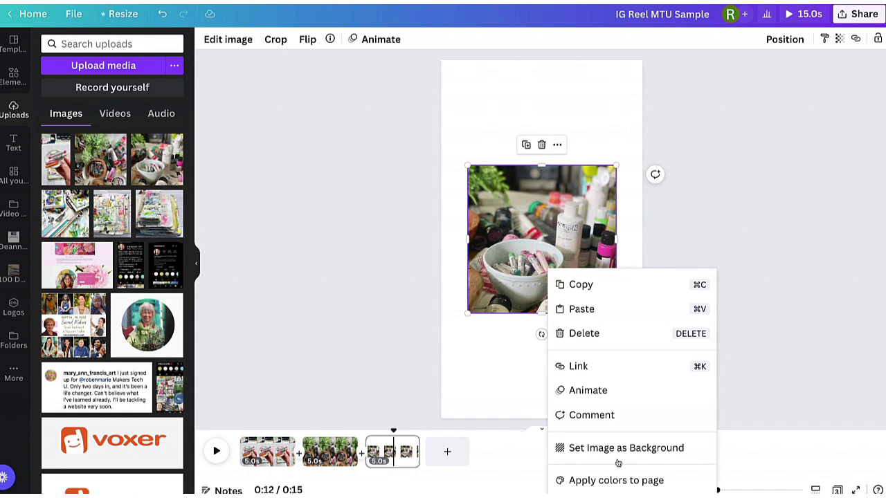
pyautogui.click(596, 449)
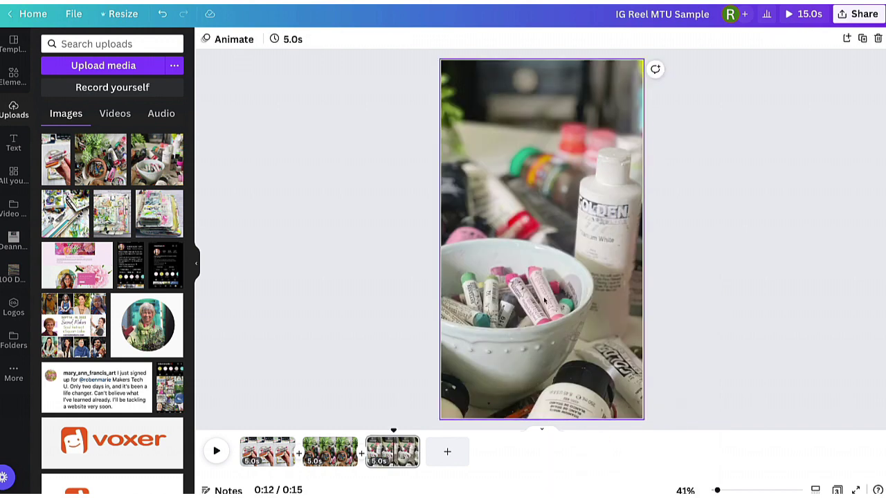
# Shift the third page's background photo to the right within its crop so more of its left side fills the frame
pyautogui.doubleClick(518, 298)
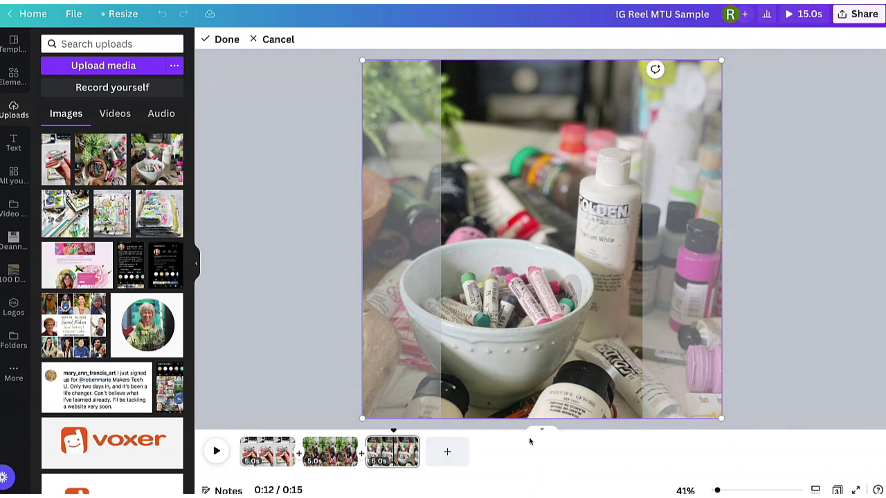
pyautogui.click(228, 40)
pyautogui.doubleClick(597, 287)
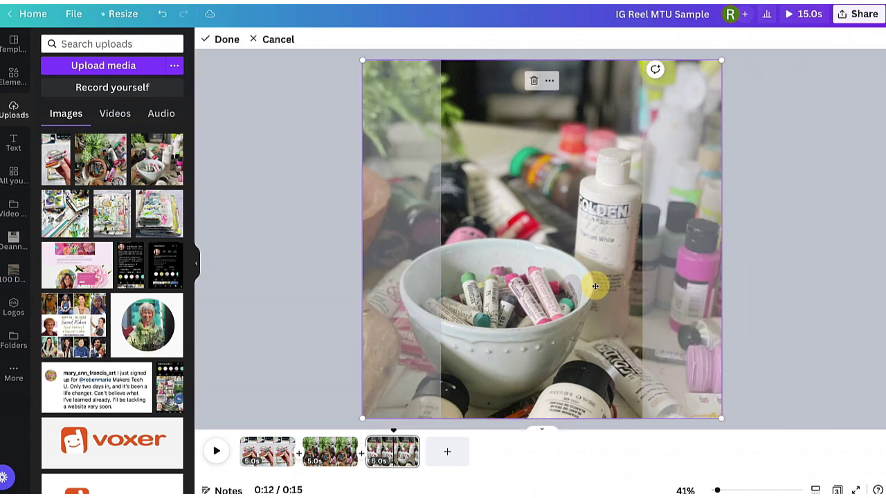
pyautogui.click(533, 229)
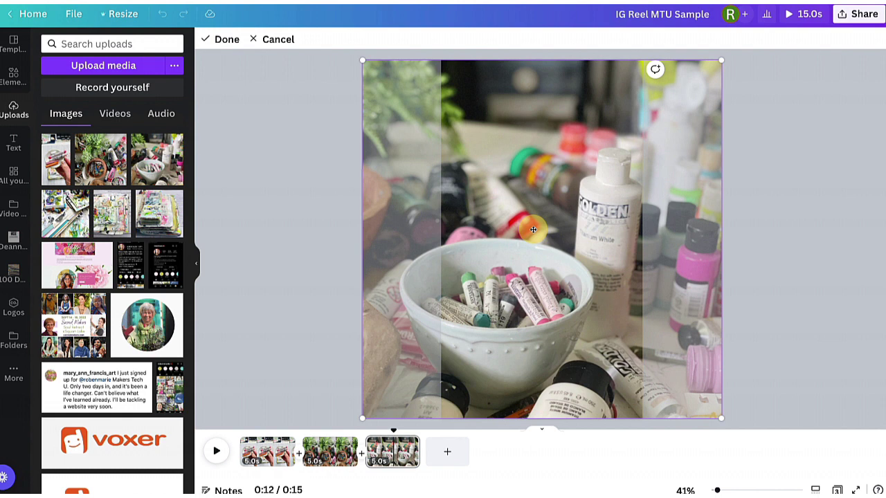
pyautogui.moveTo(533, 230); pyautogui.dragTo(607, 234)
pyautogui.click(223, 39)
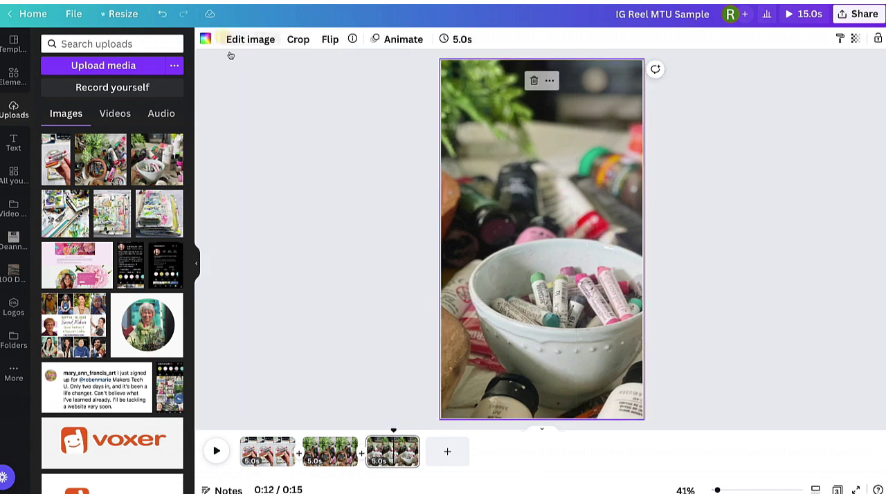
# Shift the second page's background photo to the right within its crop, keeping the whole wooden bowl inside the frame
pyautogui.click(332, 458)
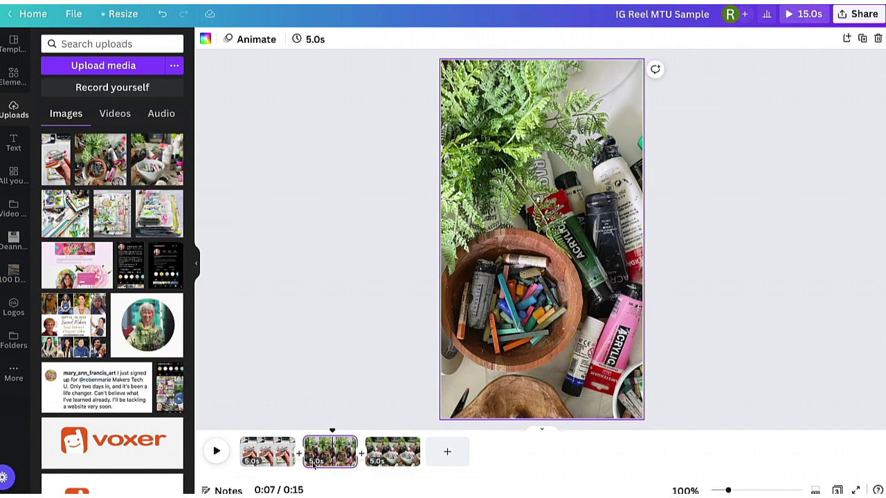
pyautogui.doubleClick(539, 317)
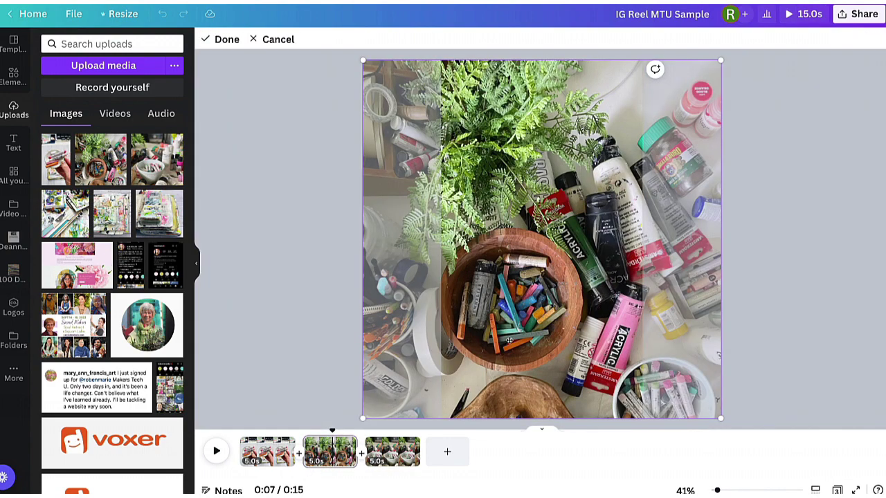
pyautogui.moveTo(521, 339); pyautogui.dragTo(572, 340)
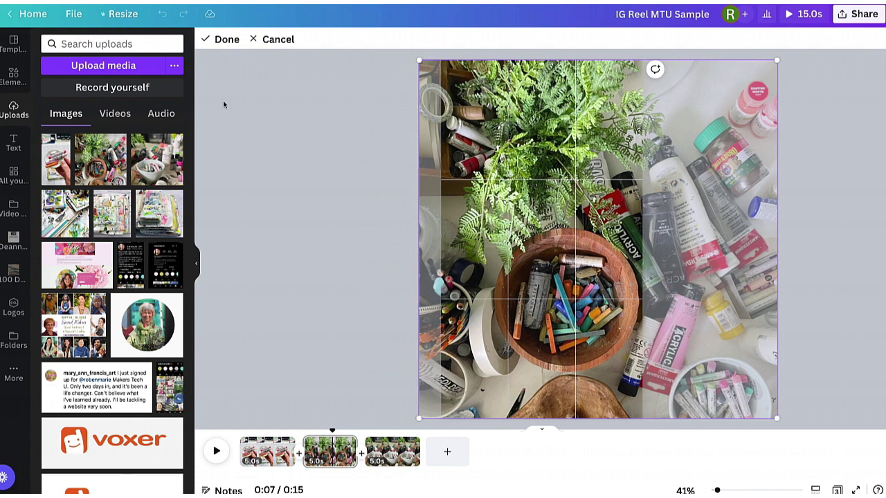
pyautogui.click(227, 40)
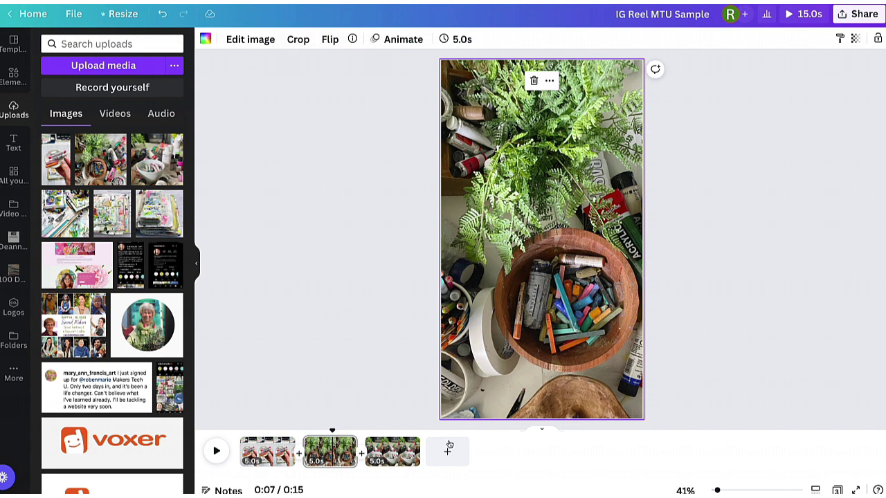
# Set the first page's timing to 6.0 seconds and apply it to all three pages
pyautogui.click(253, 461)
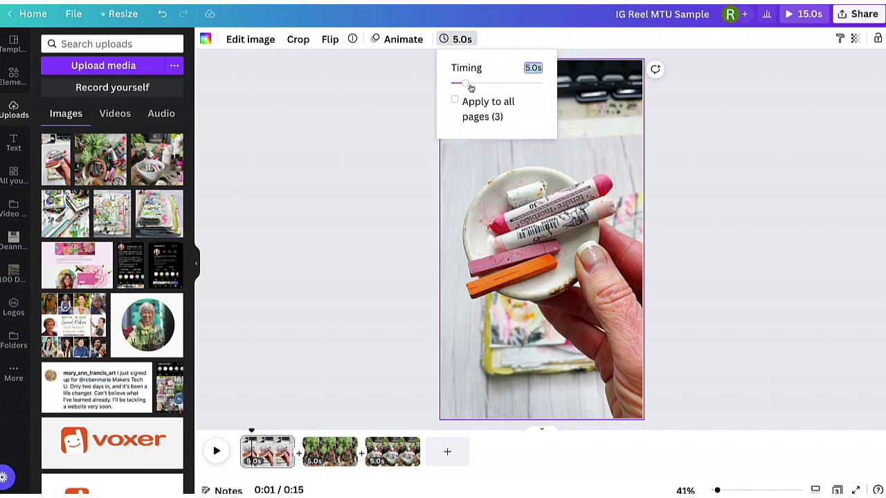
pyautogui.moveTo(465, 83)
pyautogui.mouseDown()
pyautogui.moveTo(478, 83)
pyautogui.moveTo(467, 83)
pyautogui.mouseUp()
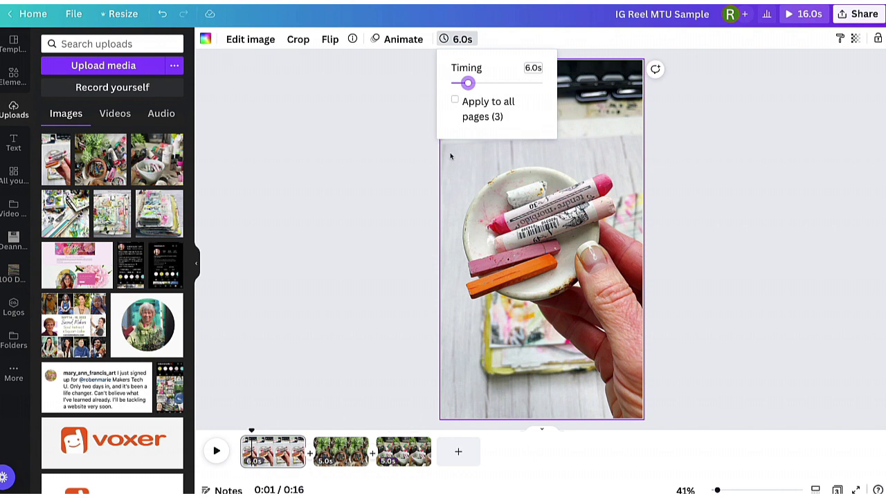
pyautogui.click(455, 101)
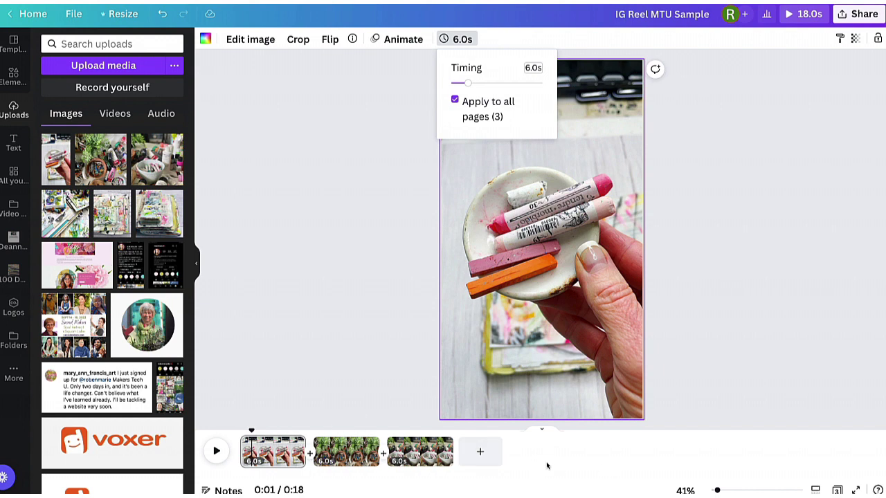
pyautogui.click(578, 476)
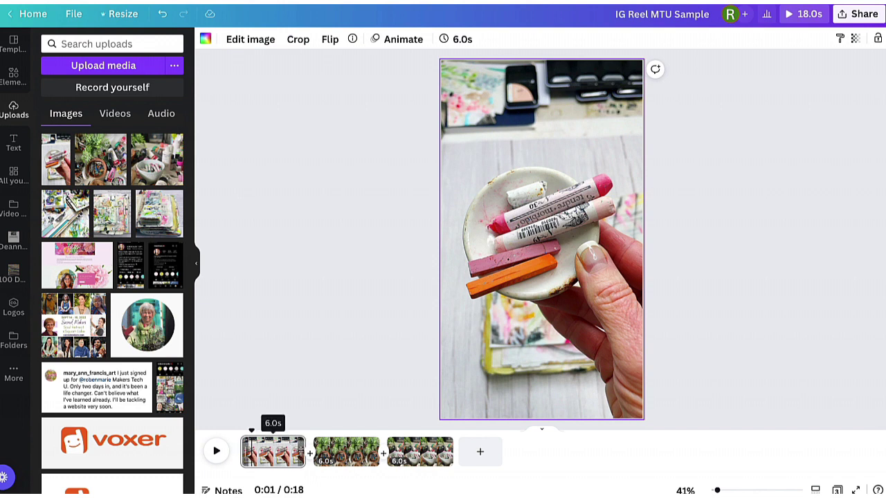
# Preview the reel's page sequence, stop playback, and return to the first page
pyautogui.click(216, 453)
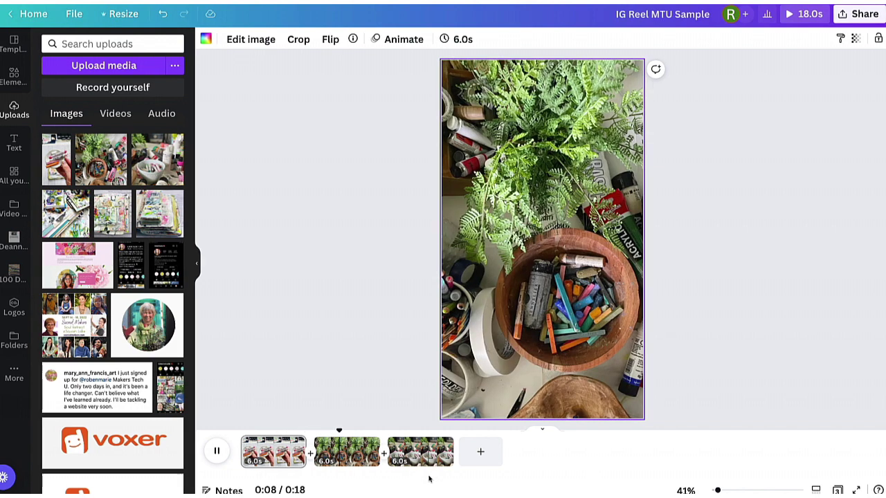
pyautogui.press('space')
pyautogui.click(277, 450)
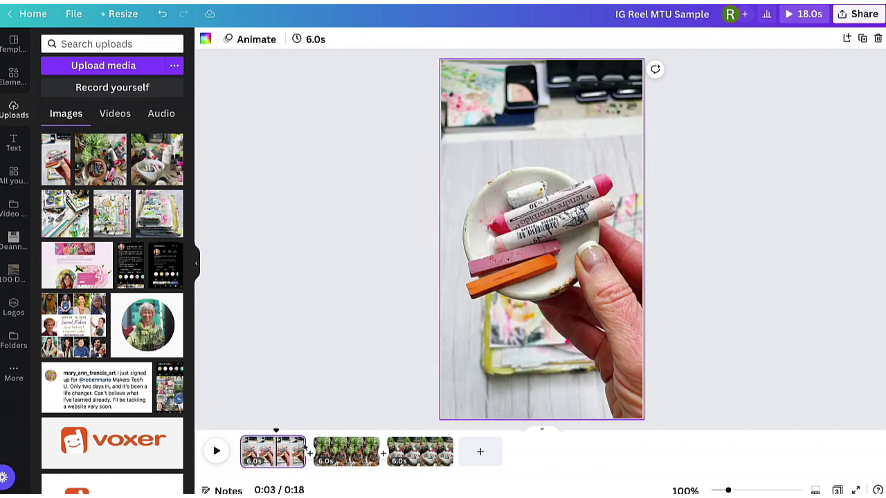
# Shorten the first page to 5.0 seconds, and apply a 5.0-second timing from the second page to all three pages
pyautogui.moveTo(304, 443); pyautogui.dragTo(292, 443)
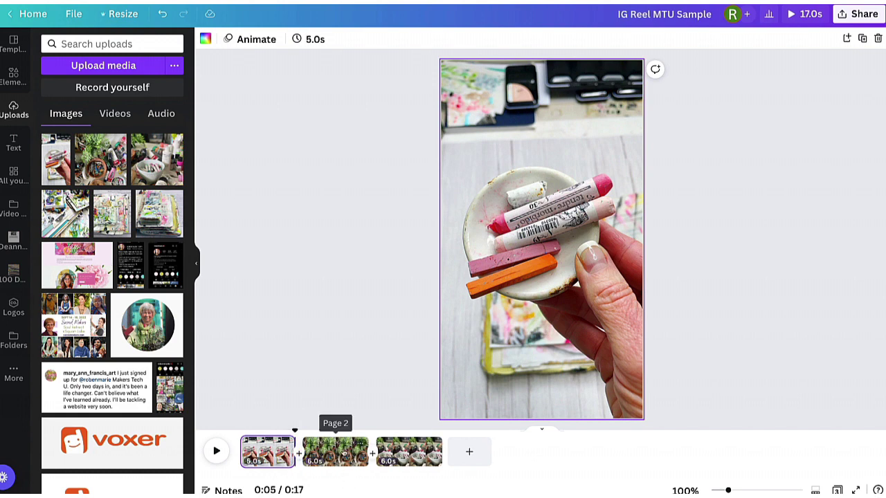
pyautogui.click(344, 453)
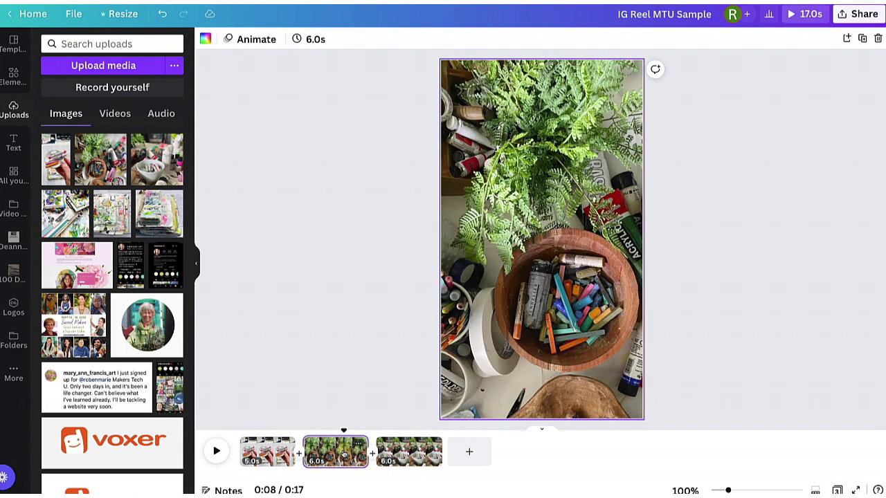
pyautogui.click(328, 452)
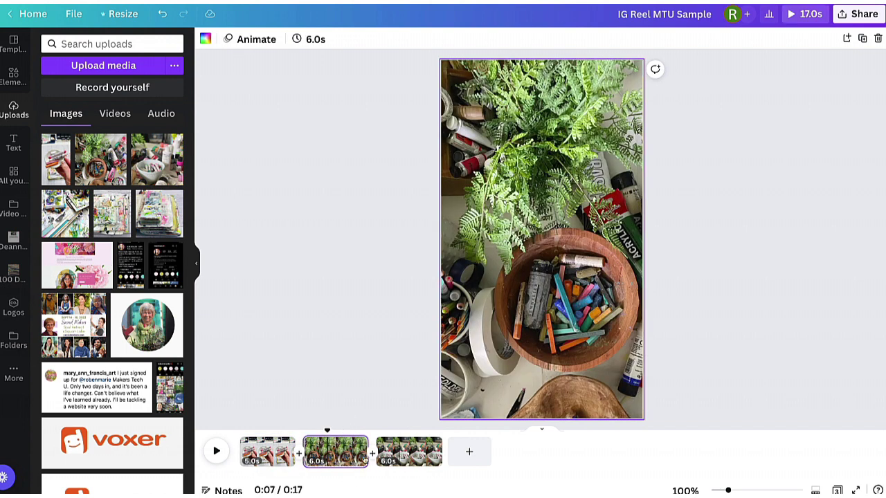
pyautogui.click(312, 38)
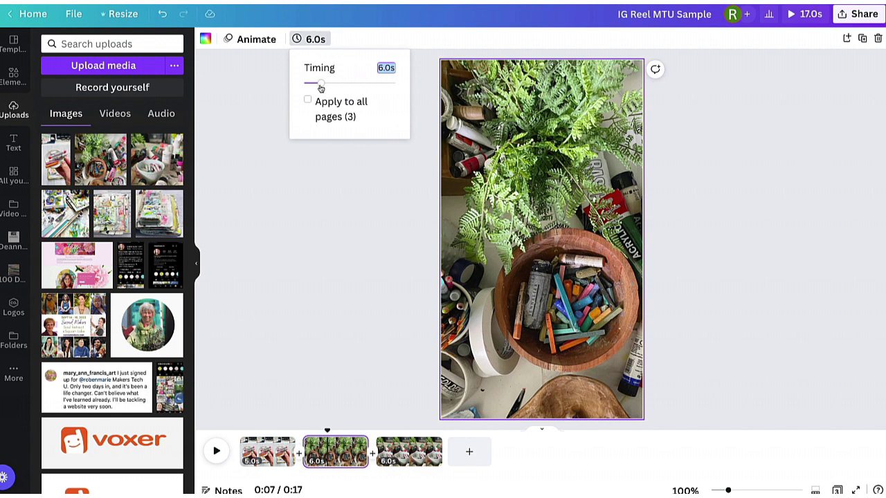
pyautogui.moveTo(321, 88); pyautogui.dragTo(316, 83)
pyautogui.click(308, 100)
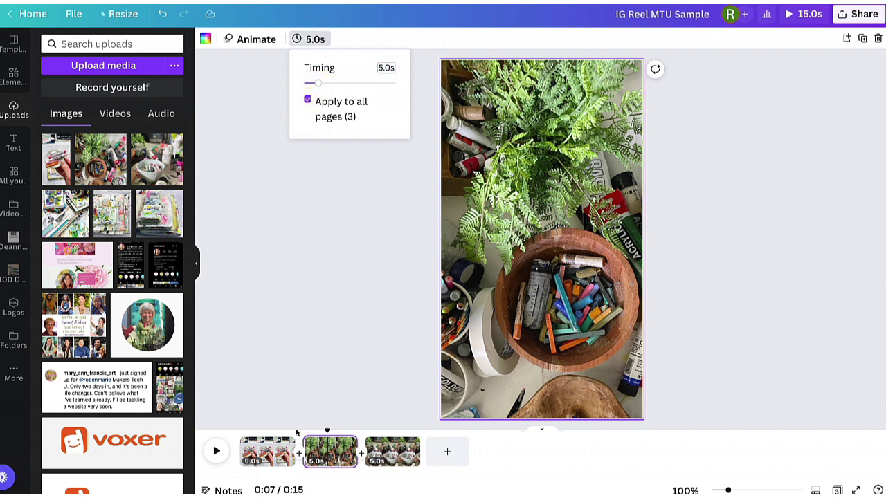
pyautogui.click(509, 475)
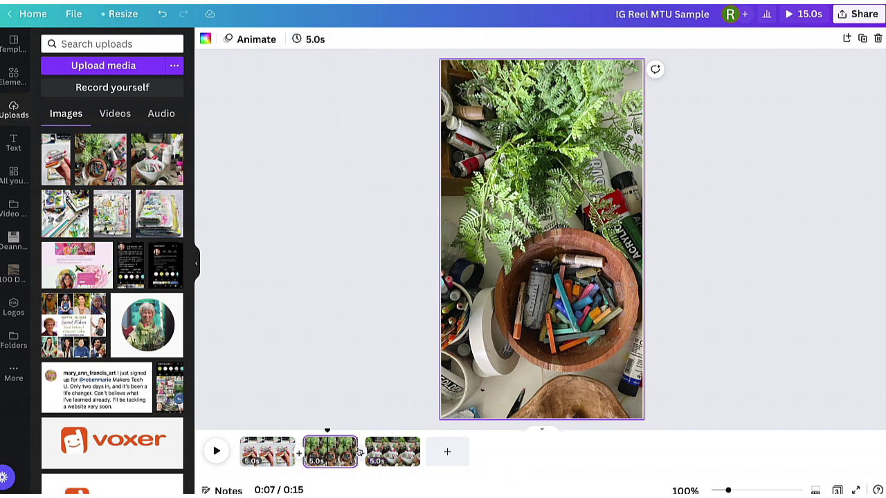
# Add a Dissolve transition after the first page, apply it between all pages, and preview the whole reel
pyautogui.click(299, 462)
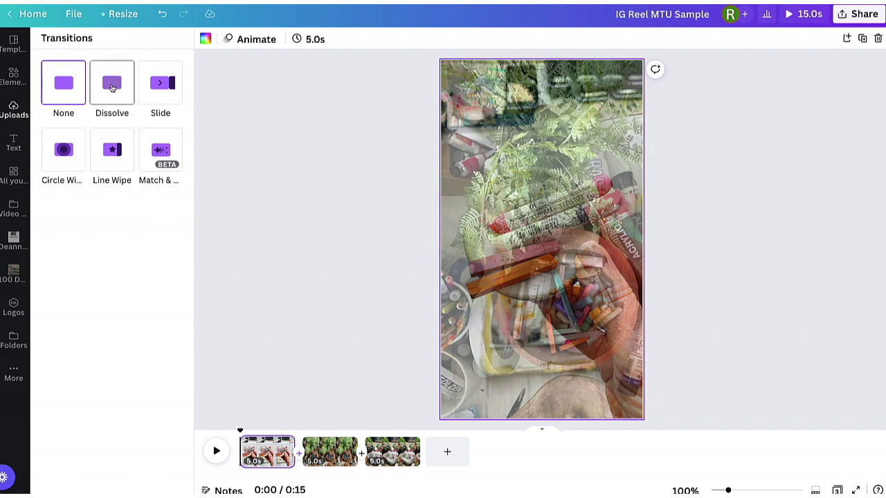
pyautogui.click(112, 87)
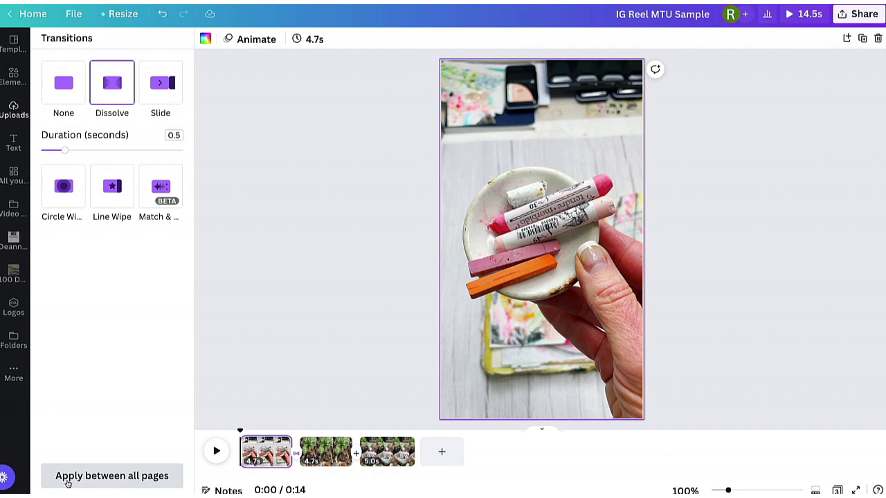
pyautogui.click(131, 477)
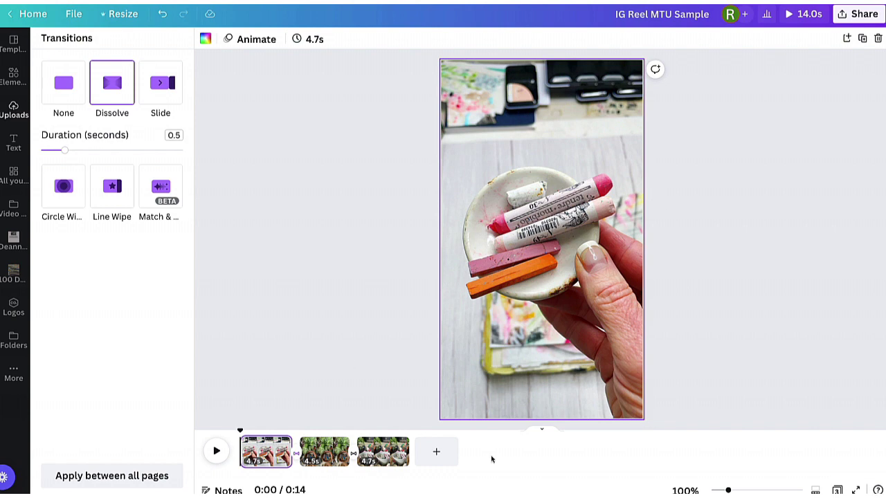
pyautogui.click(789, 16)
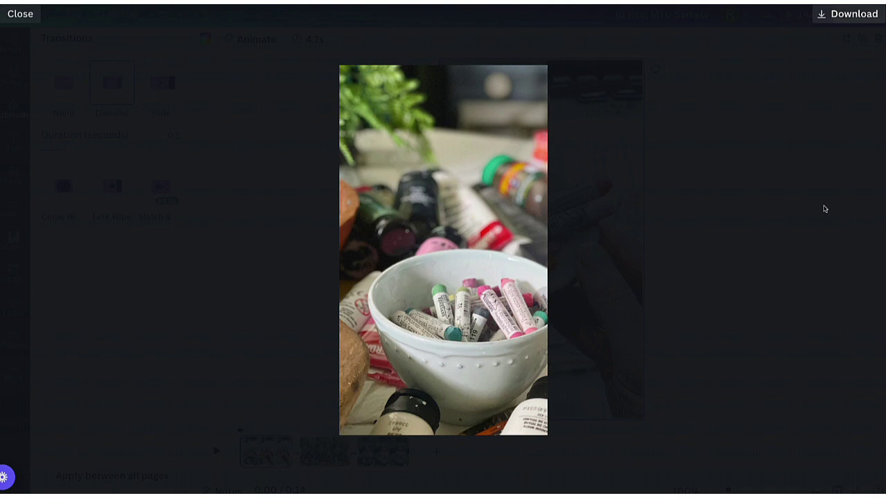
pyautogui.click(20, 14)
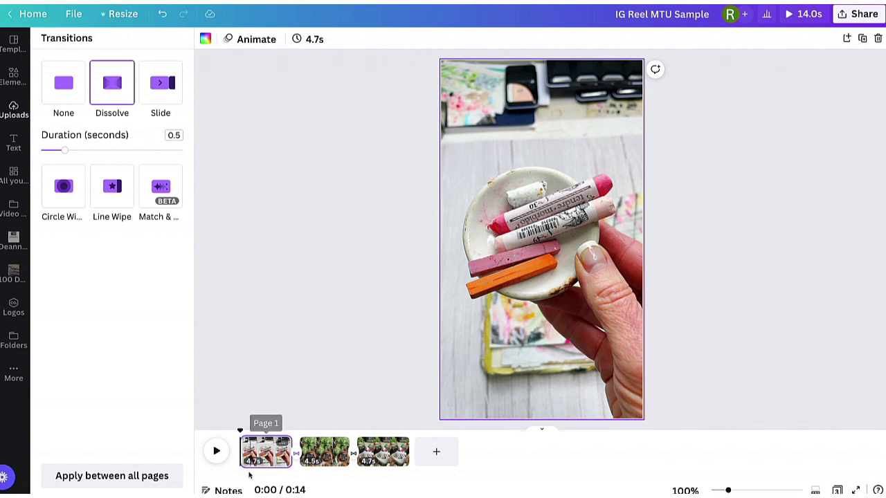
# Set the third page's timing to 4.5 seconds and apply it to all three pages
pyautogui.click(372, 461)
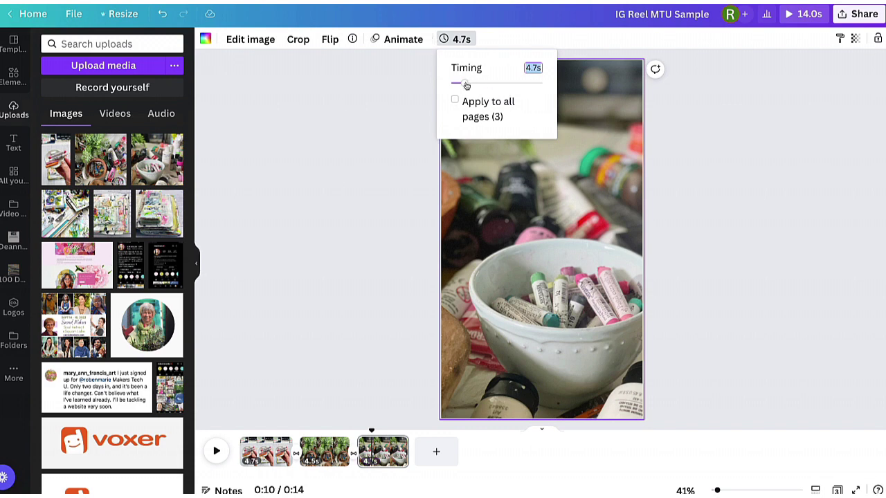
pyautogui.moveTo(466, 84); pyautogui.dragTo(464, 83)
pyautogui.click(455, 99)
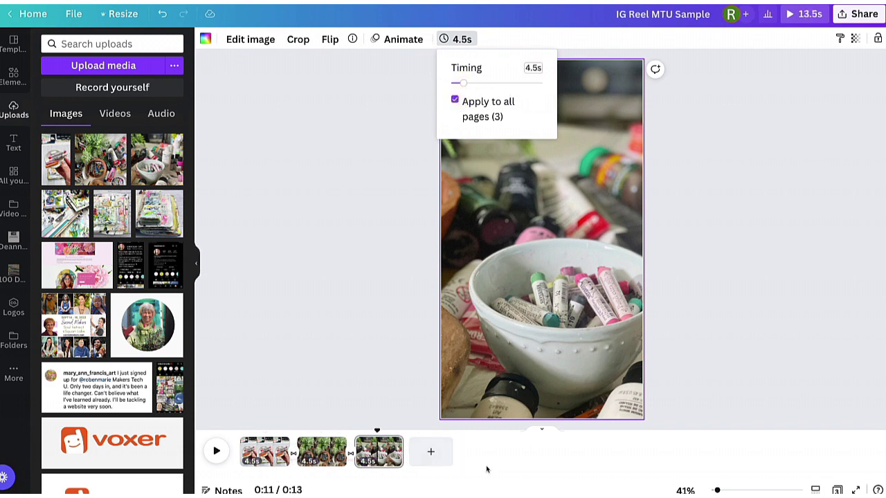
pyautogui.click(572, 469)
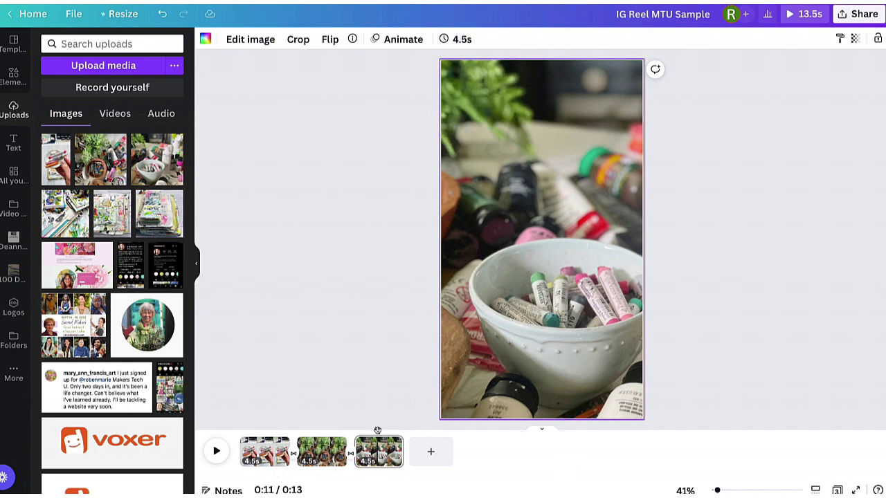
# Play the reel from its beginning to check the page timings and transitions, and pause it on the third page
pyautogui.moveTo(377, 429); pyautogui.dragTo(232, 426)
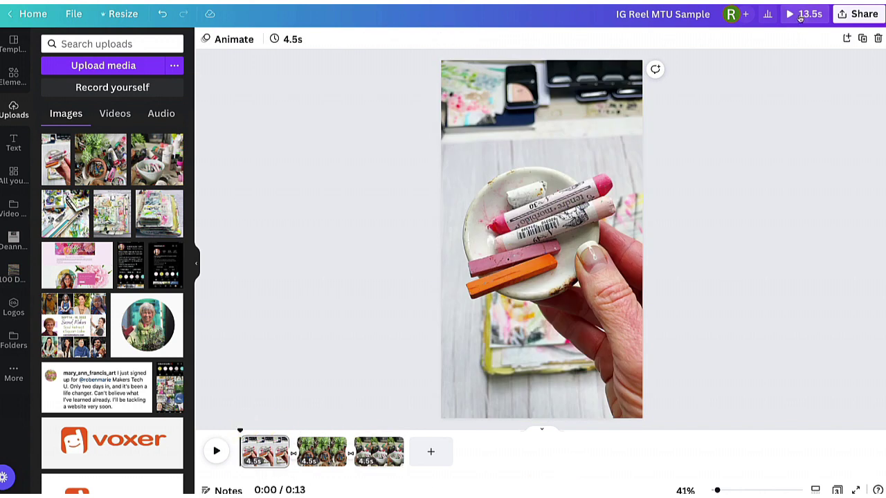
pyautogui.click(216, 452)
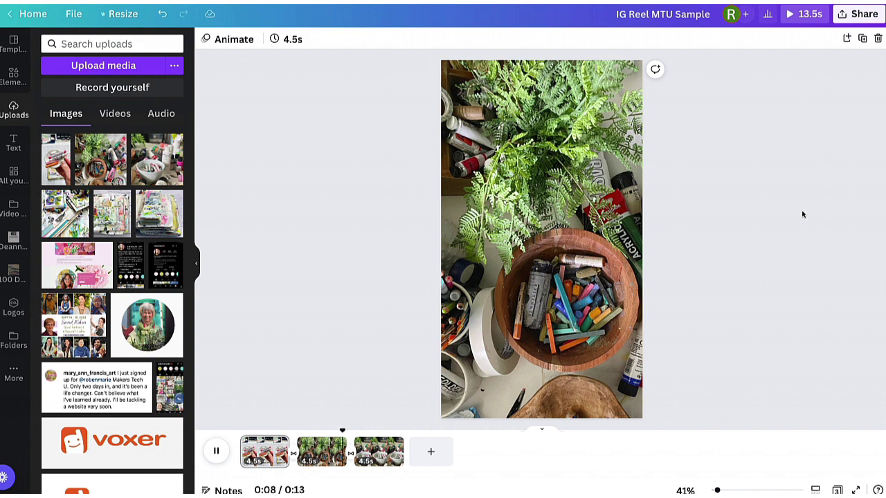
pyautogui.press('space')
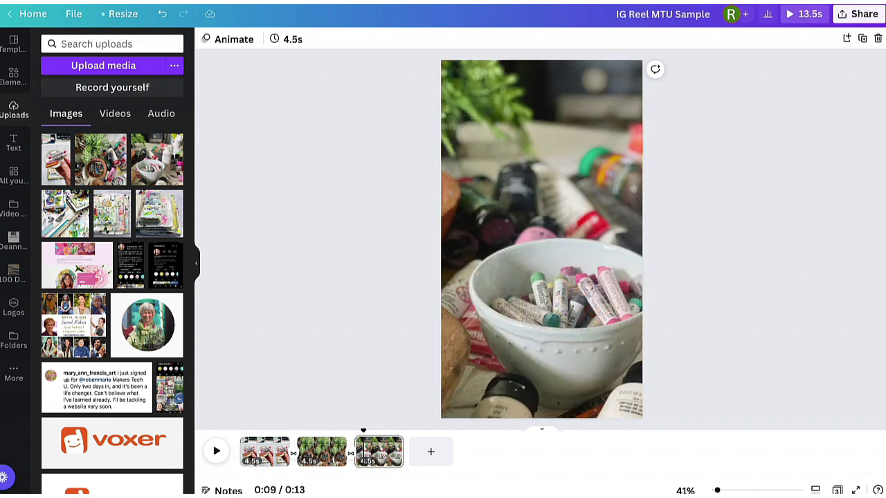
# Download all three pages of the reel as an MP4 video and dismiss the download notice
pyautogui.click(841, 16)
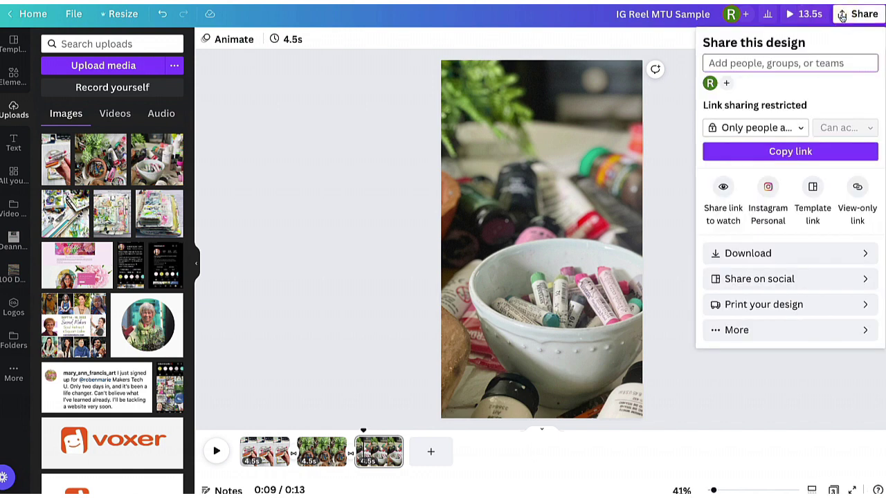
pyautogui.click(721, 255)
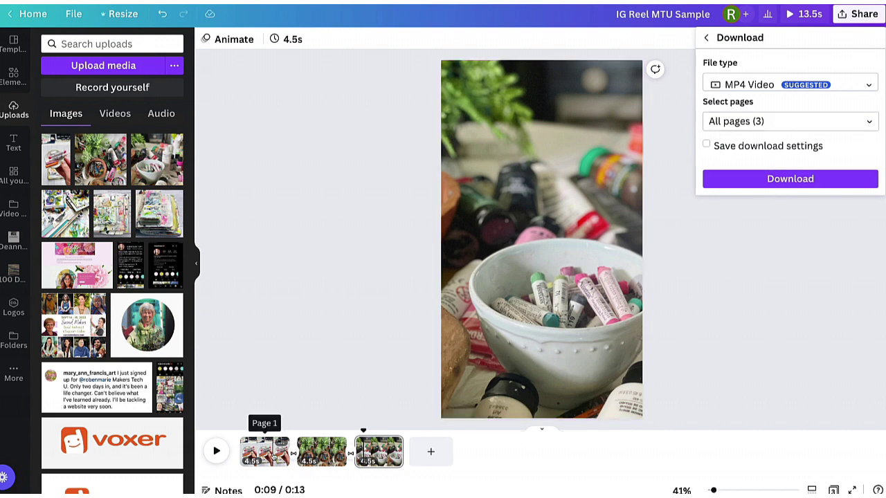
pyautogui.click(757, 179)
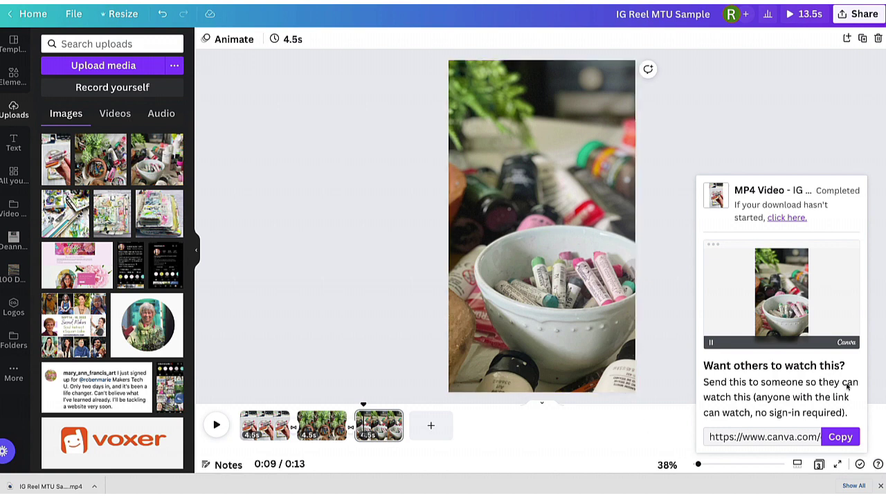
pyautogui.click(832, 136)
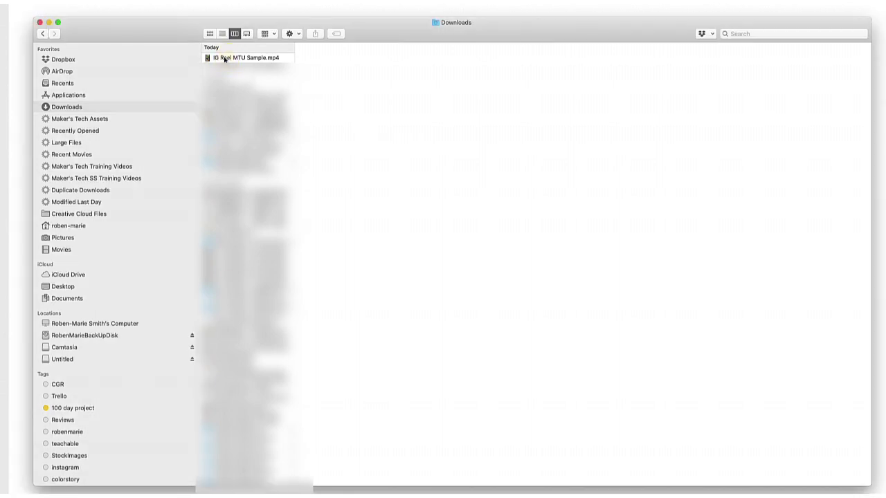
# Select IG Reel MTU Sample.mp4 in Finder's Downloads folder for sharing through AirDrop, and close the Finder window
pyautogui.click(237, 58)
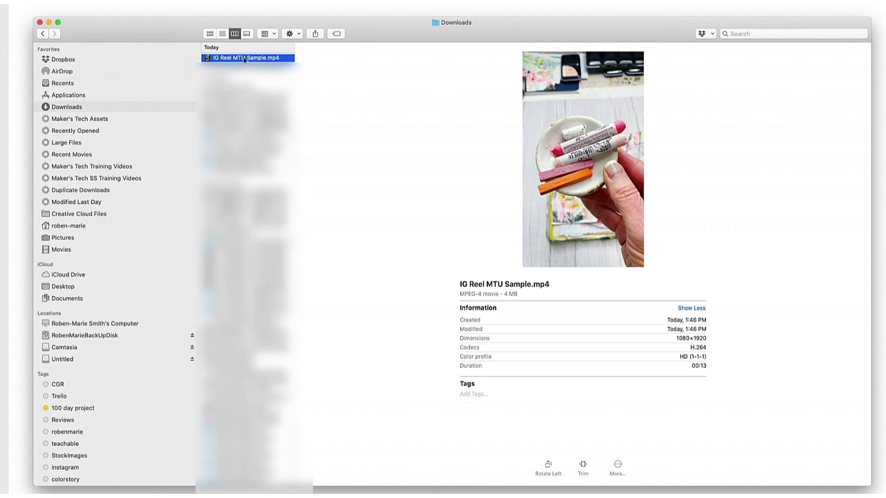
pyautogui.moveTo(244, 60); pyautogui.dragTo(539, 214)
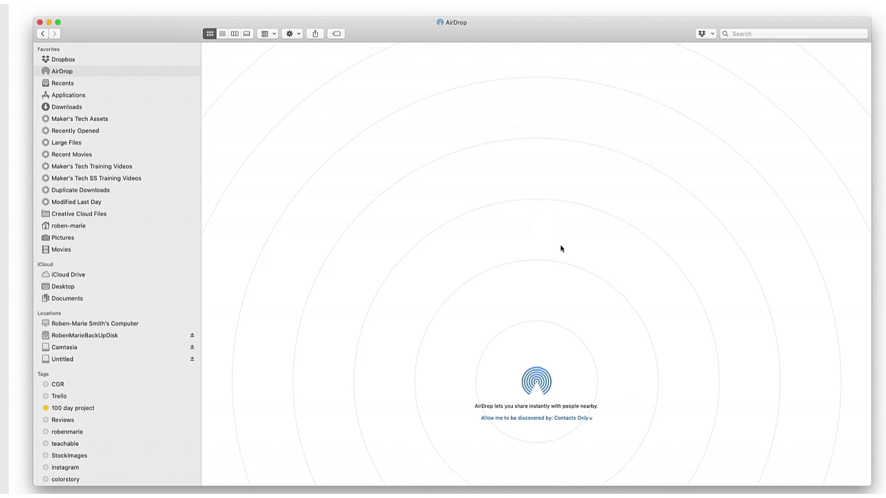
pyautogui.click(39, 23)
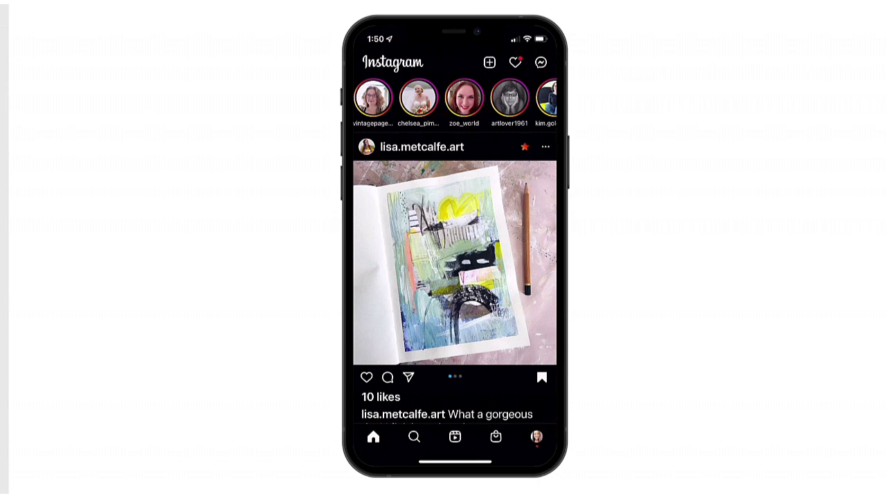
# Create a new reel from the profile in Instagram on the phone, using the crayon reel video from the recent media
pyautogui.click(536, 437)
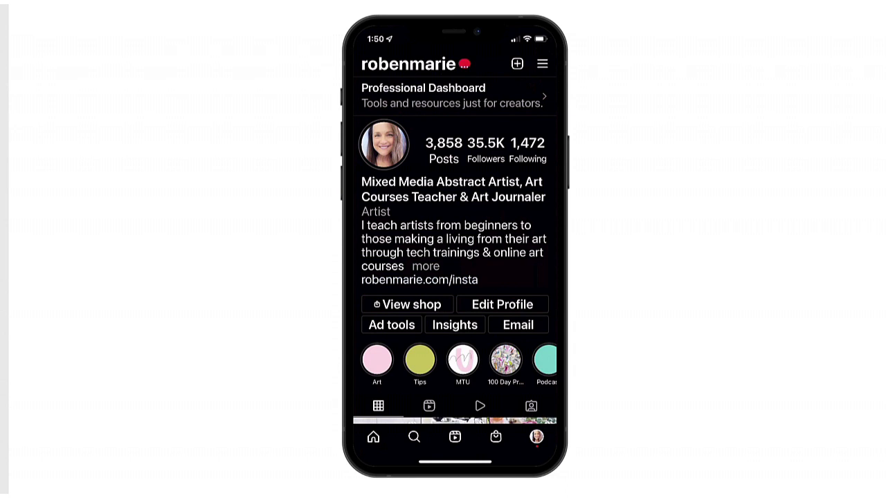
pyautogui.click(517, 64)
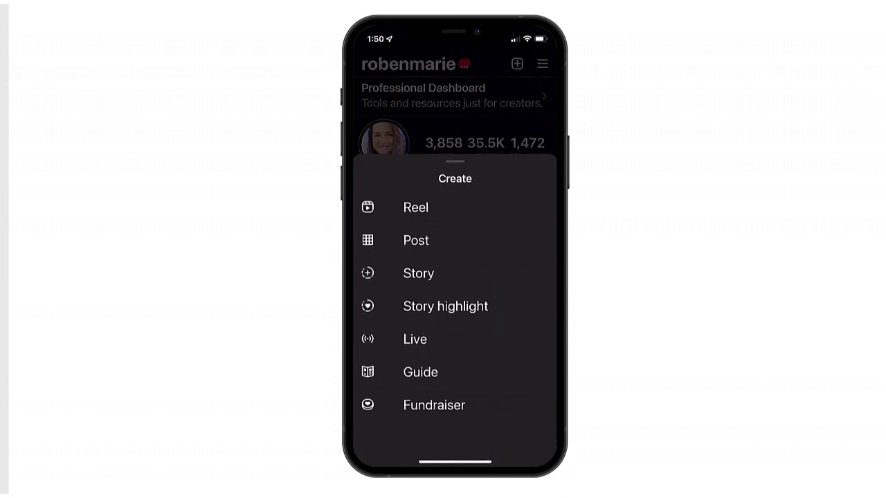
pyautogui.click(416, 207)
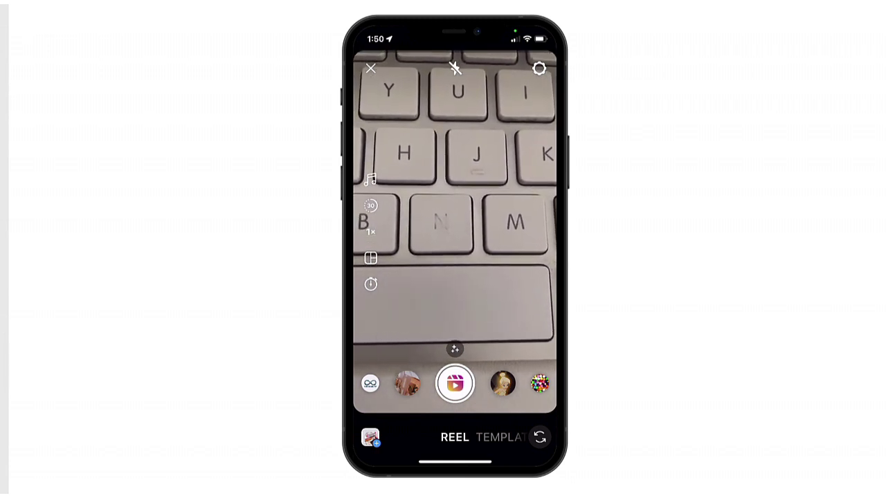
pyautogui.click(370, 437)
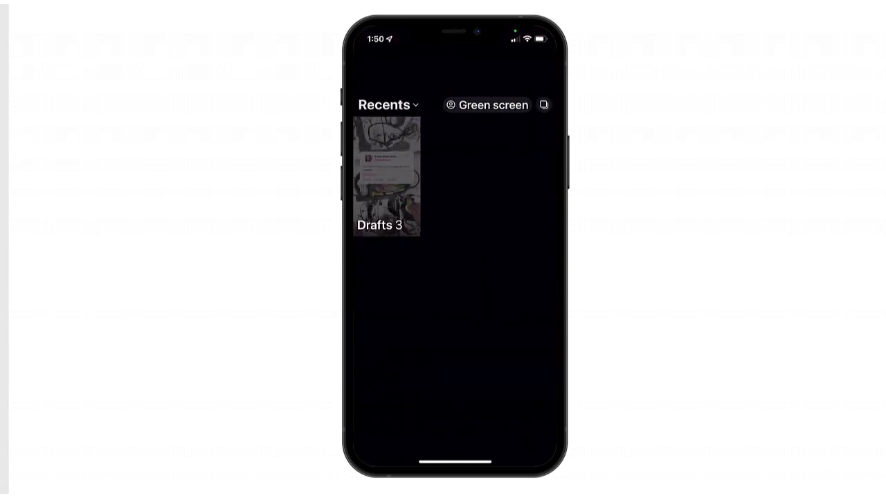
pyautogui.click(455, 156)
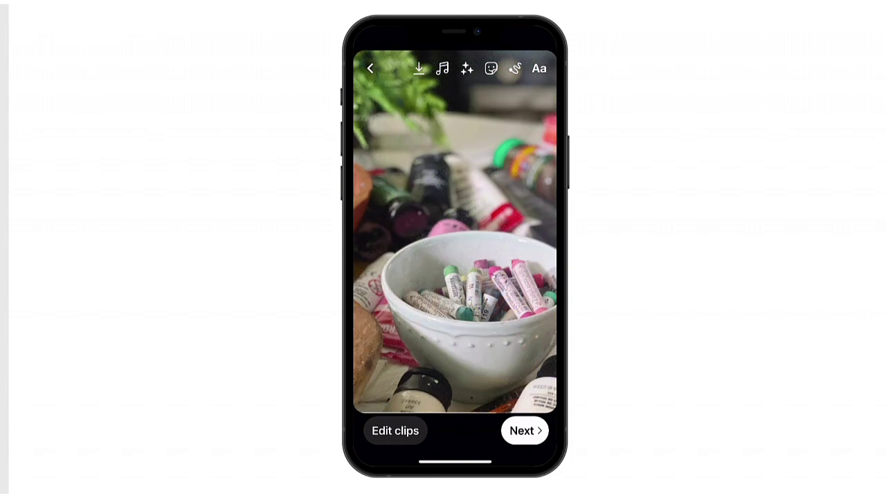
# Try adding an emoji slider sticker to the reel, leaving its question blank
pyautogui.click(490, 69)
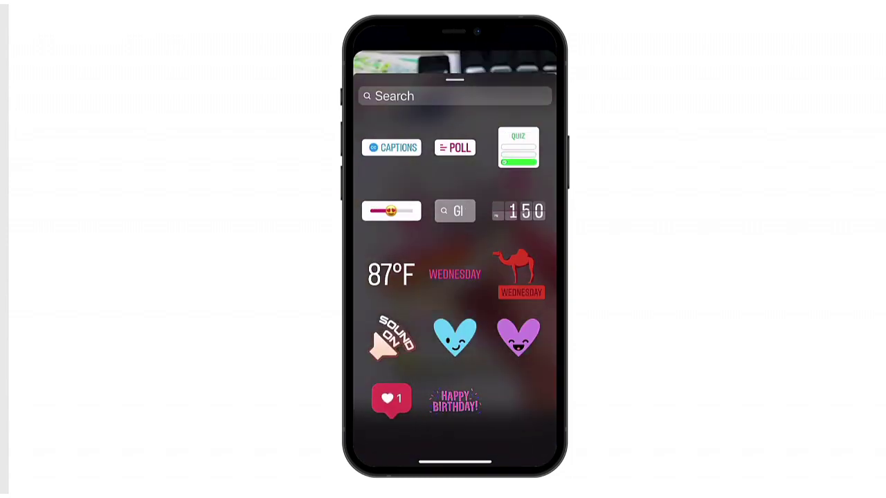
pyautogui.click(391, 210)
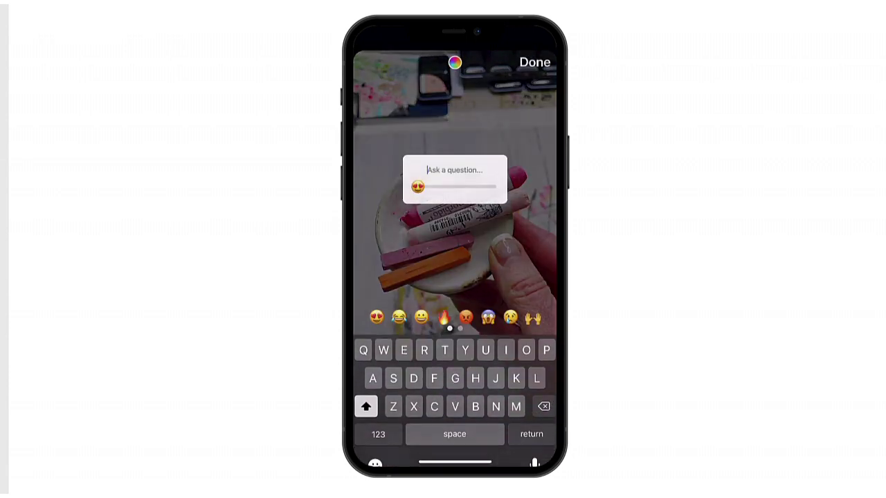
pyautogui.click(535, 61)
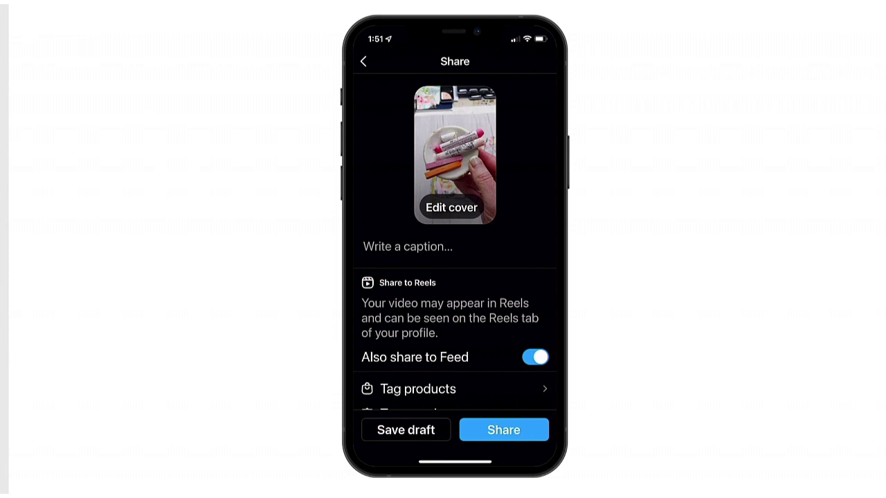
# Turn the reel's feed sharing off and back on in the share settings
pyautogui.click(535, 358)
pyautogui.click(535, 357)
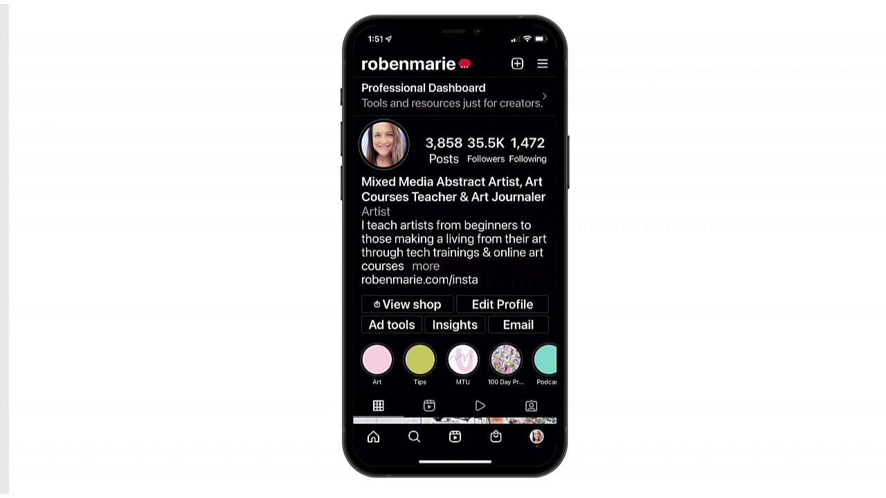
# Examine how the reels and posts are displayed in the profile's grid
pyautogui.scroll(-4, 455, 249)
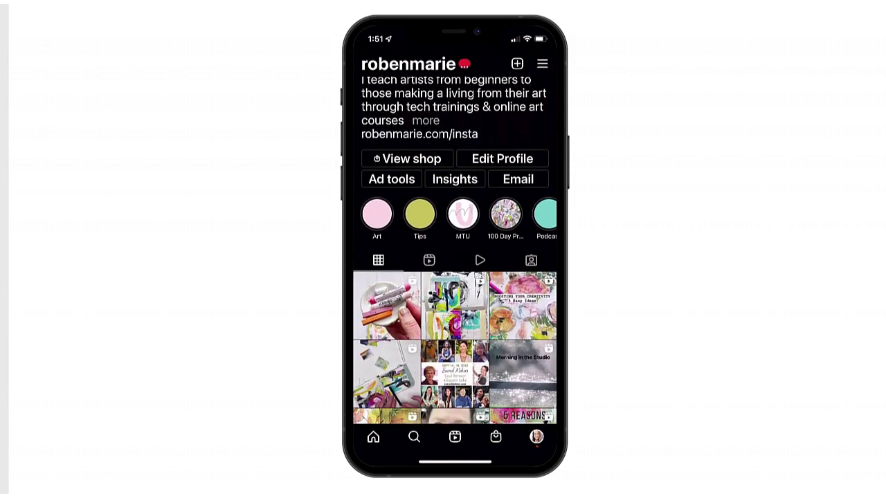
pyautogui.scroll(-3, 455, 277)
pyautogui.scroll(-3, 454, 276)
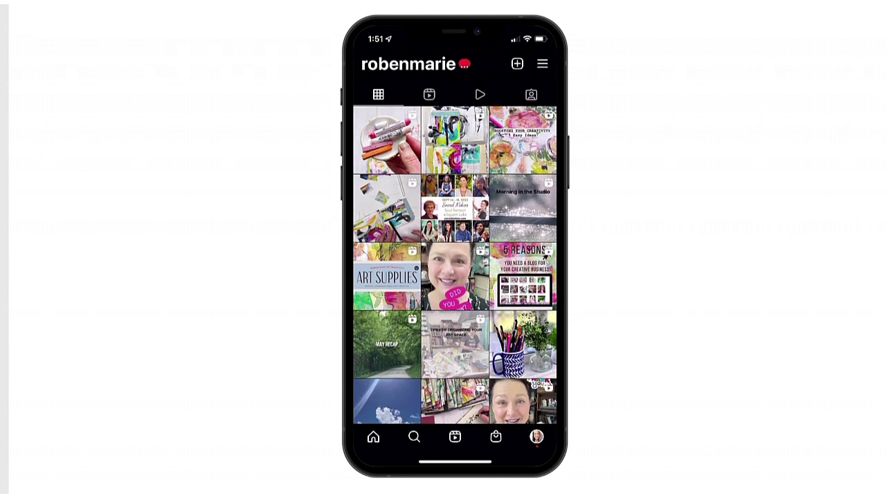
# Open the crayon reel from the reels drafts, review its editing view and share settings, and close the draft unchanged
pyautogui.click(430, 95)
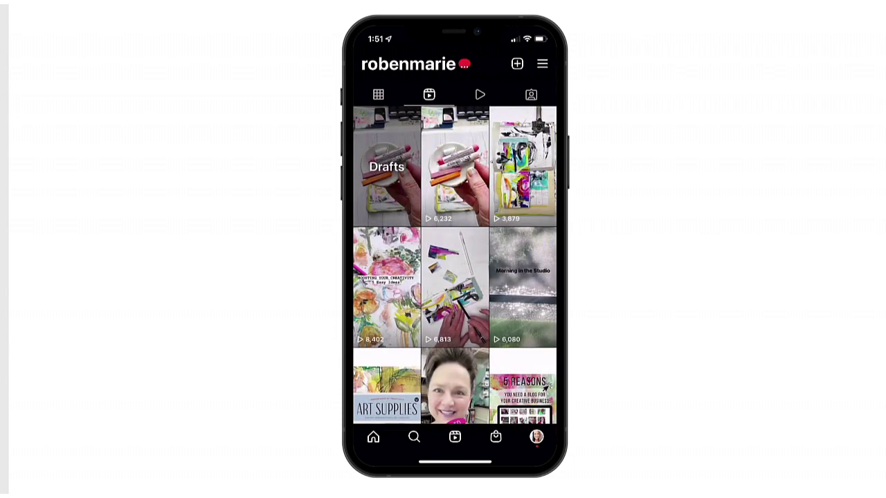
pyautogui.click(386, 167)
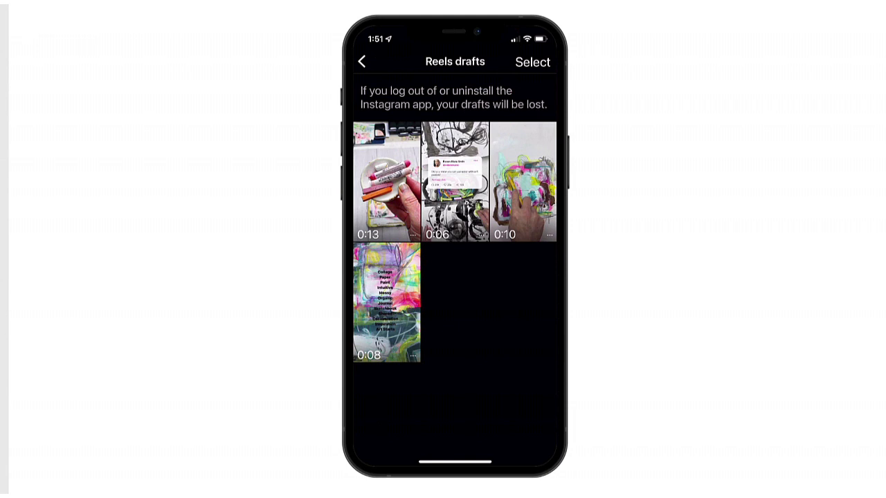
pyautogui.click(386, 181)
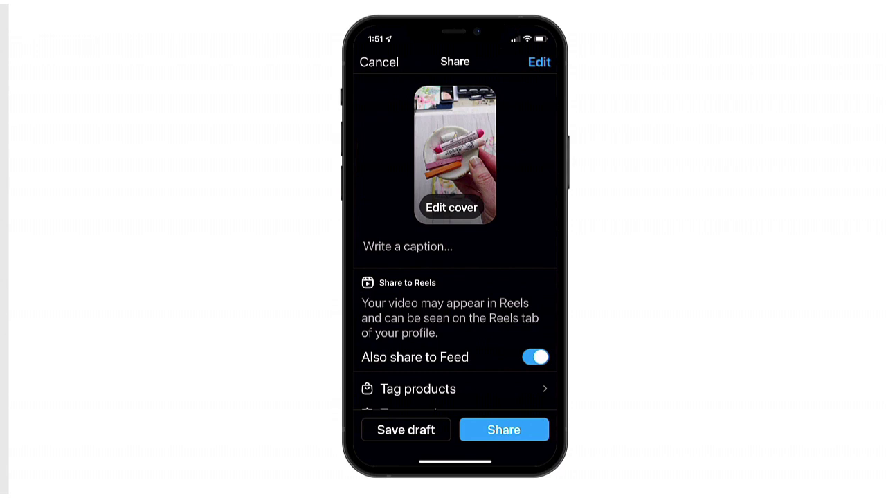
pyautogui.click(539, 62)
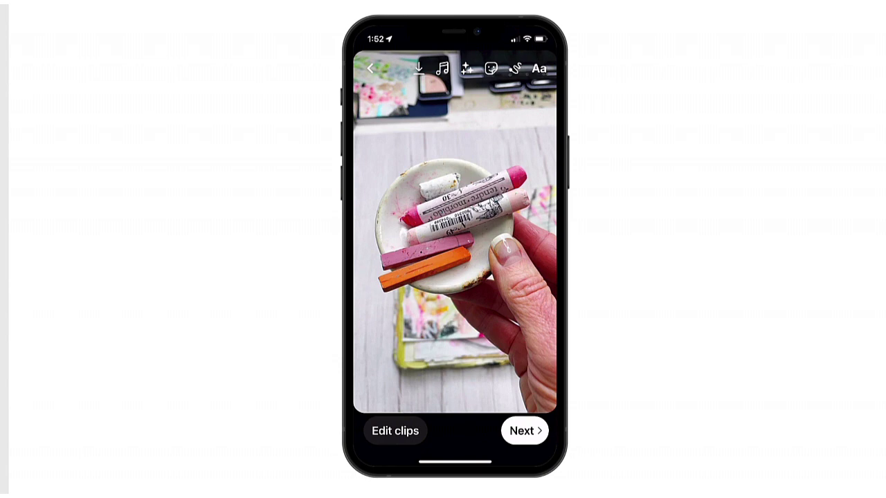
pyautogui.click(524, 430)
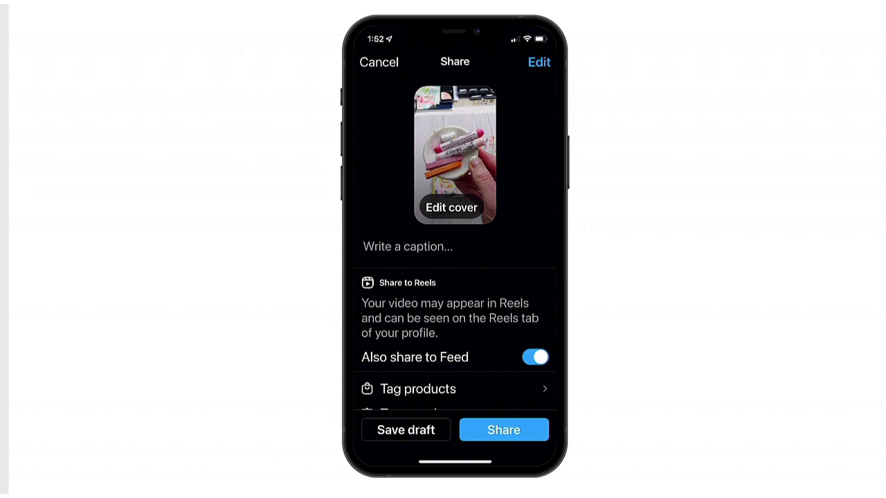
pyautogui.click(379, 62)
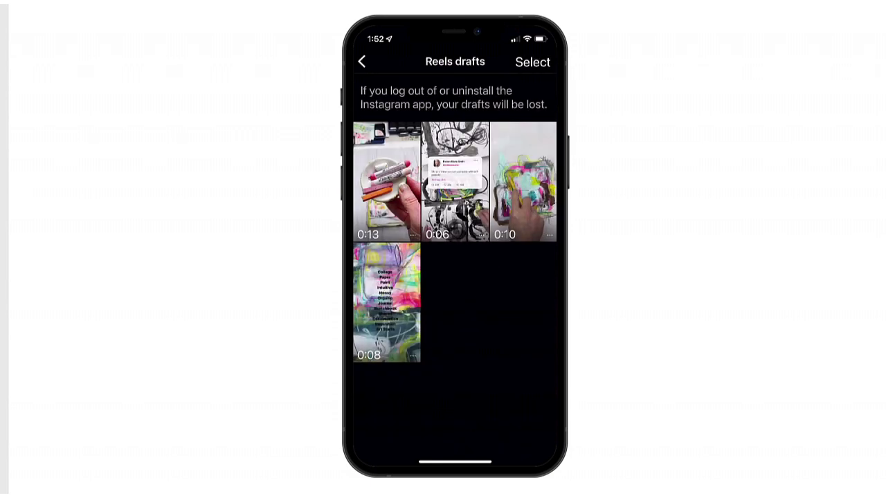
pyautogui.click(362, 62)
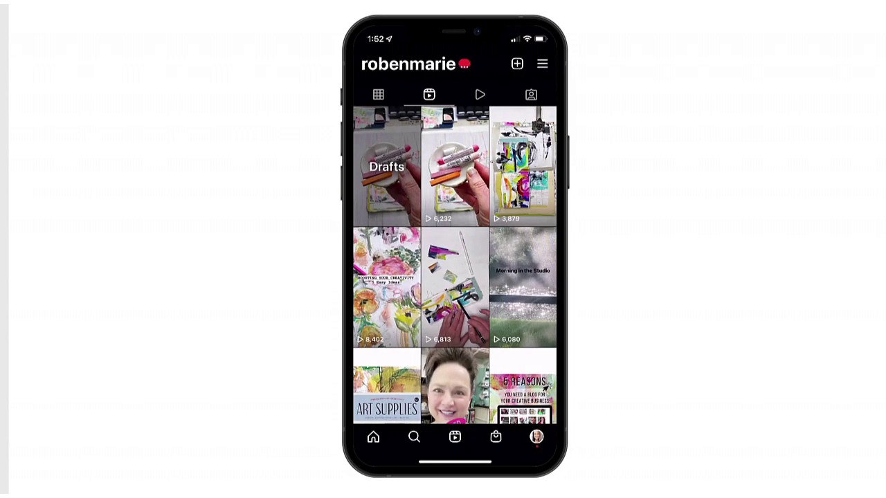
# View the published crayon reel from the profile's posts grid and read its caption in the comments view
pyautogui.click(379, 94)
pyautogui.scroll(-1, 455, 263)
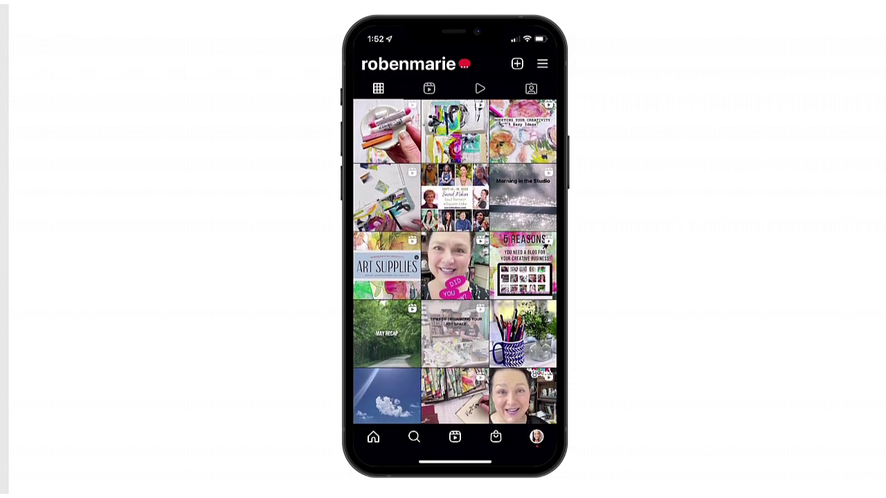
pyautogui.scroll(1, 455, 263)
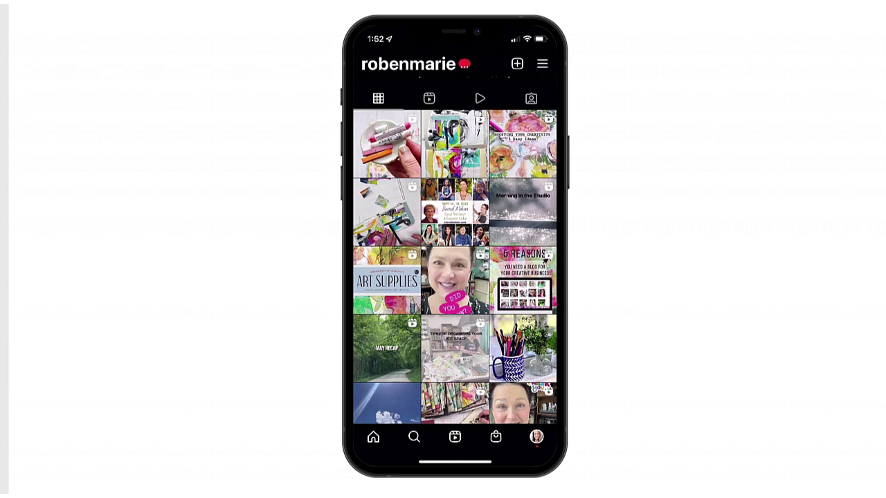
pyautogui.click(386, 143)
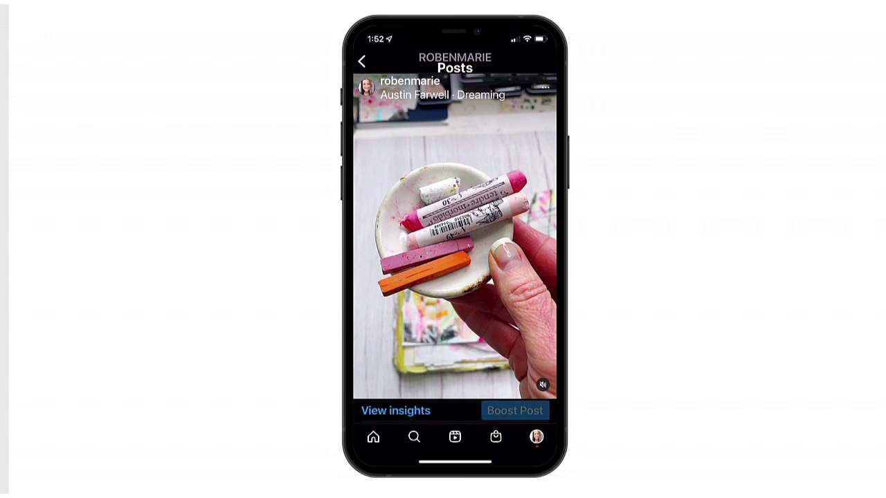
pyautogui.scroll(-3, 455, 250)
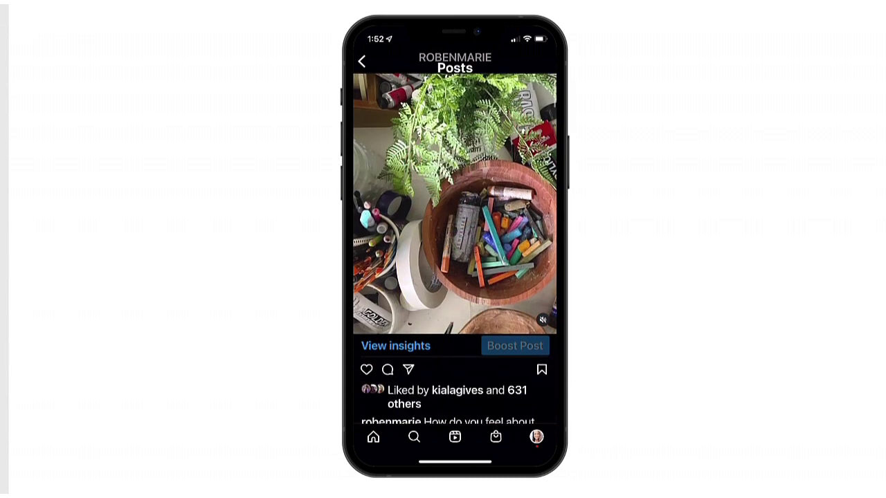
pyautogui.click(387, 329)
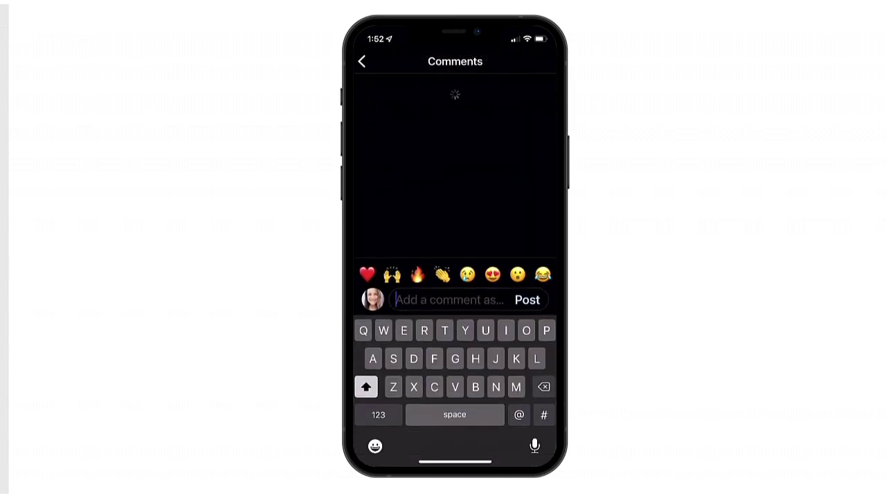
pyautogui.scroll(-3, 455, 173)
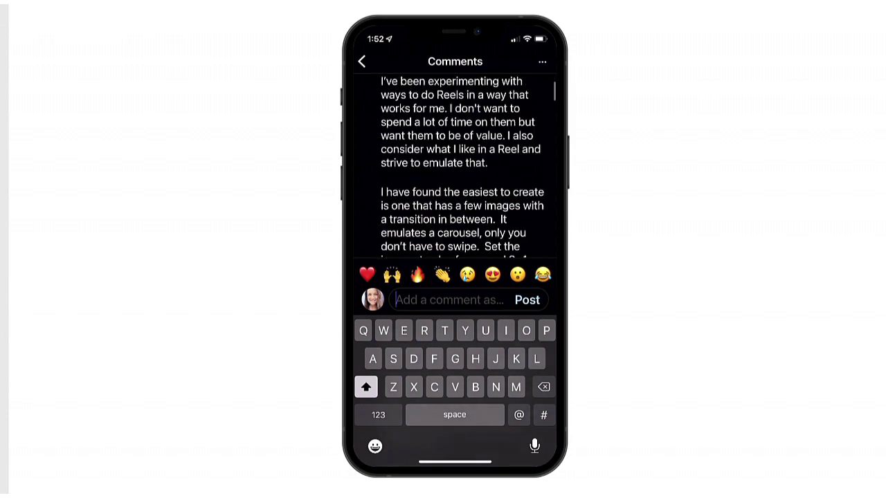
pyautogui.scroll(3, 455, 173)
pyautogui.click(361, 62)
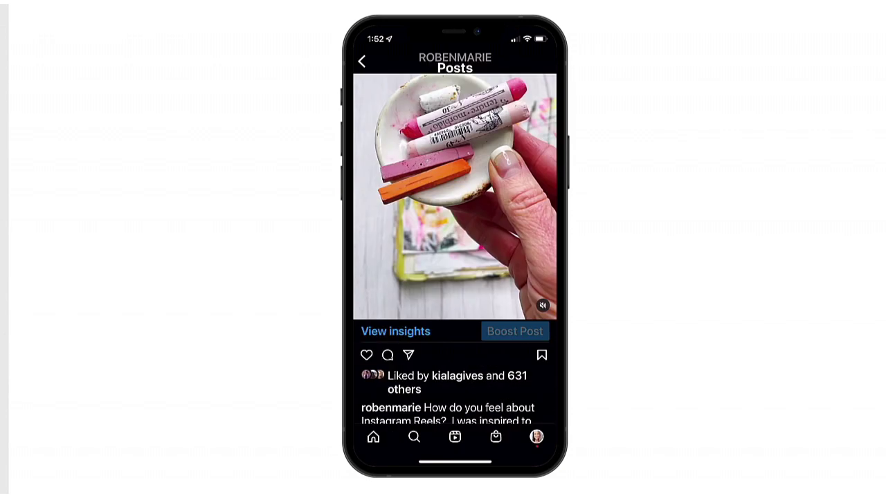
pyautogui.click(361, 62)
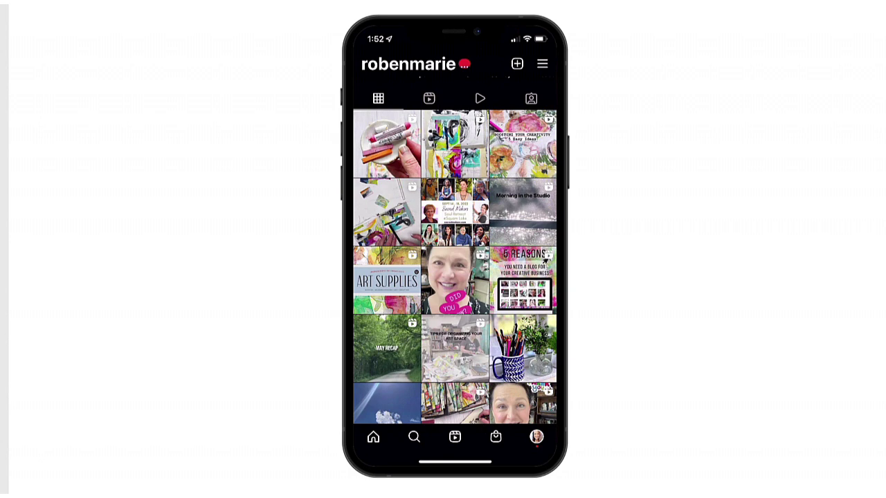
# Discard the 13-second crayon reel from the reels drafts and return to the profile's posts grid
pyautogui.click(429, 98)
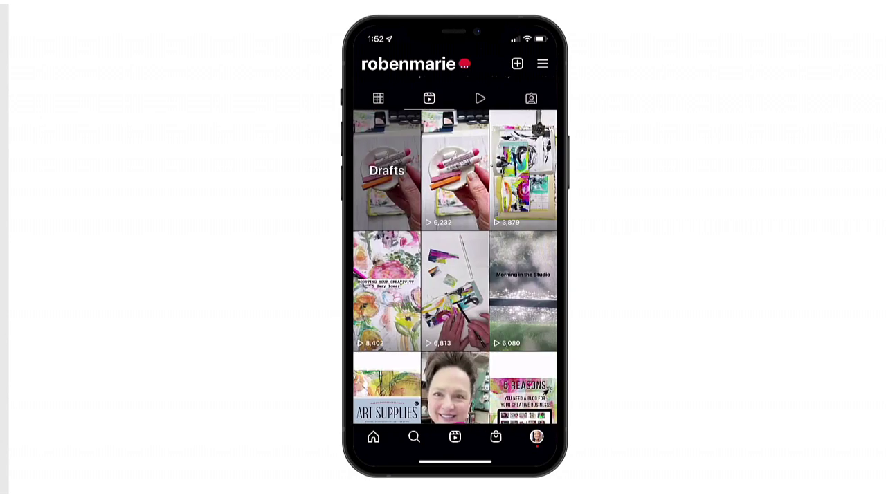
pyautogui.click(386, 170)
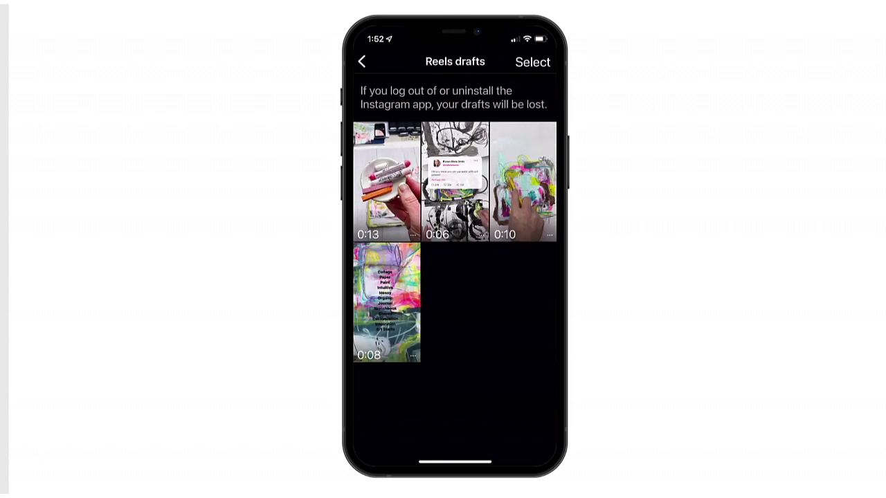
pyautogui.click(386, 182)
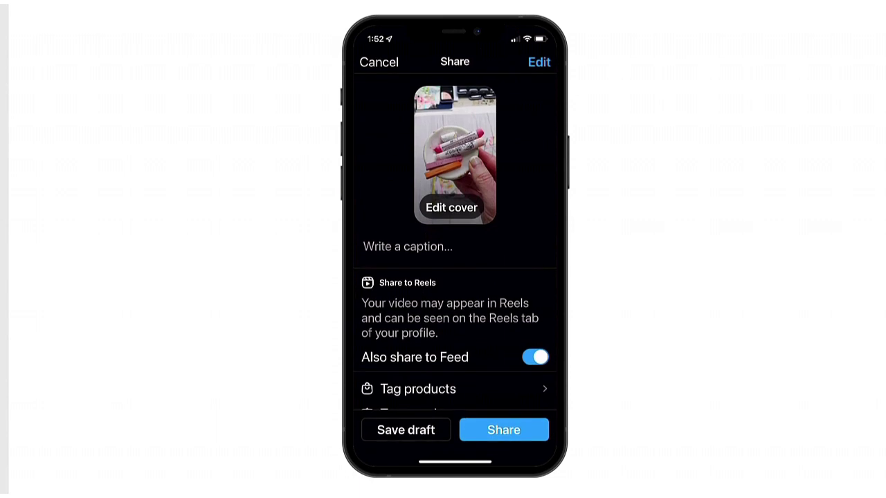
pyautogui.click(378, 61)
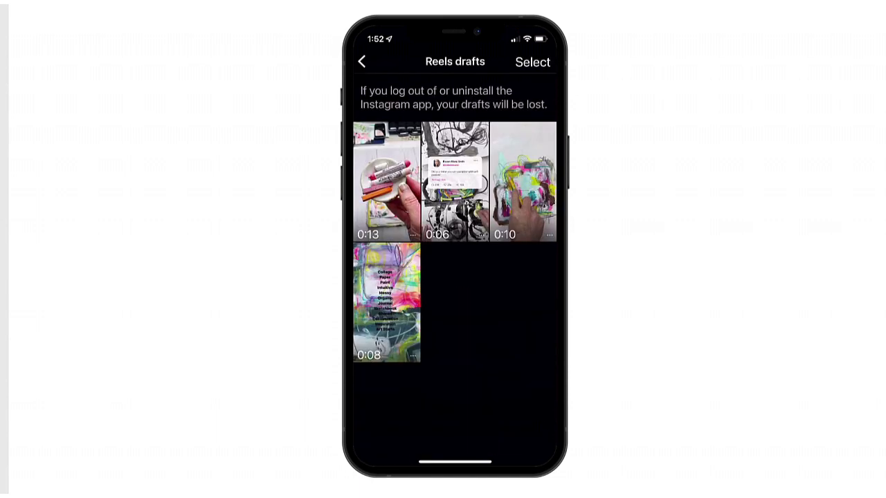
pyautogui.click(533, 62)
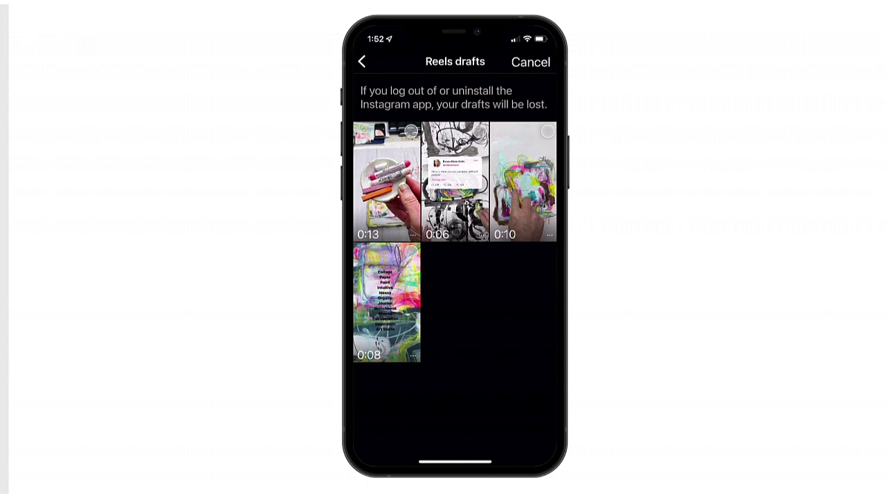
pyautogui.click(387, 181)
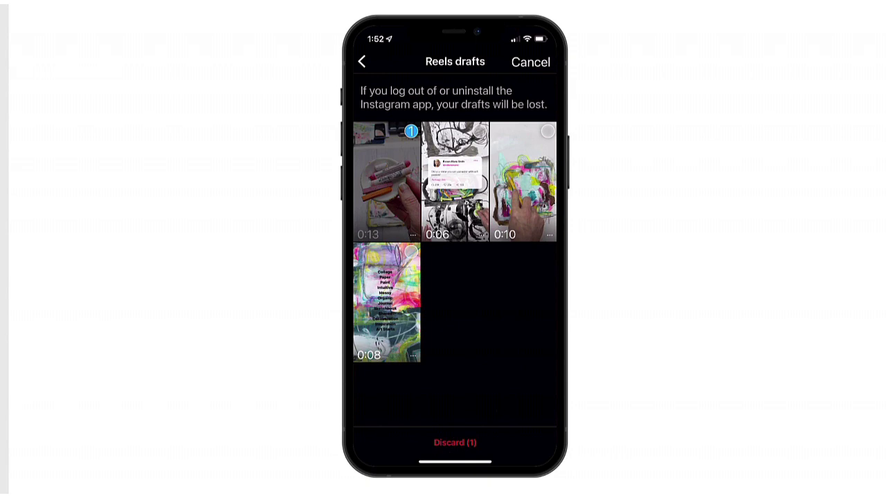
pyautogui.click(455, 442)
pyautogui.click(453, 401)
pyautogui.click(361, 62)
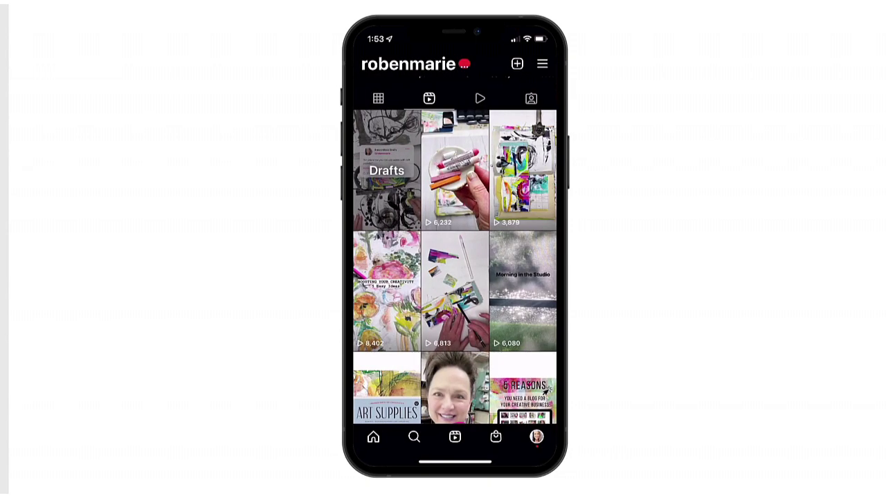
pyautogui.click(378, 99)
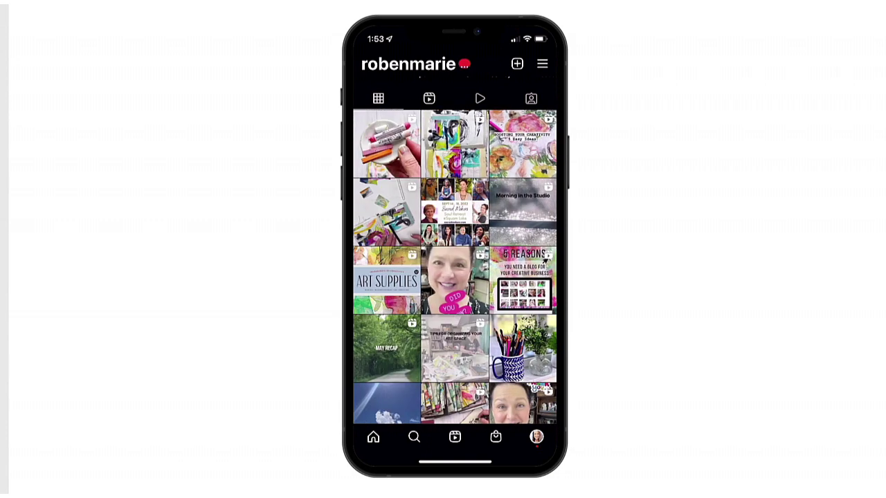